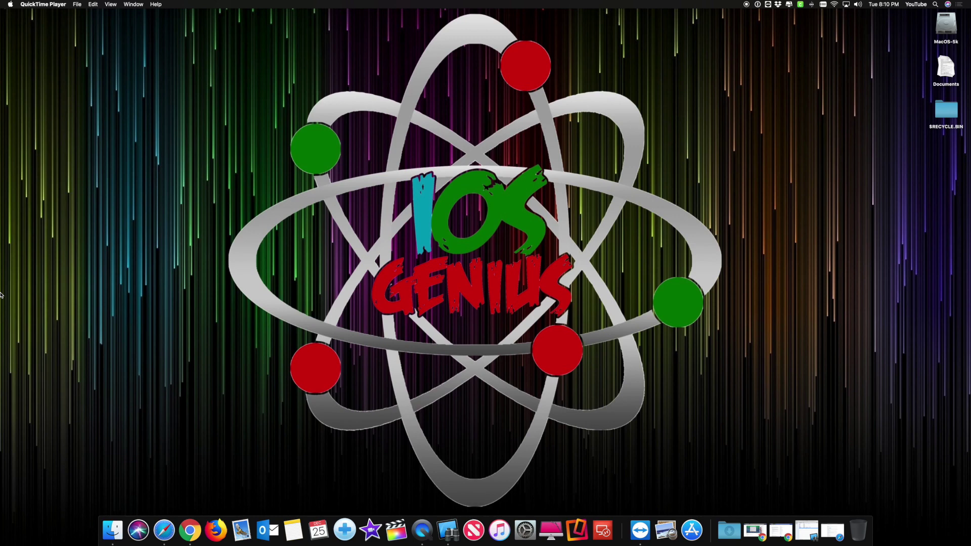
# Launch the App Store from Spotlight and search for 'os high sierra'
pyautogui.press('super+space')
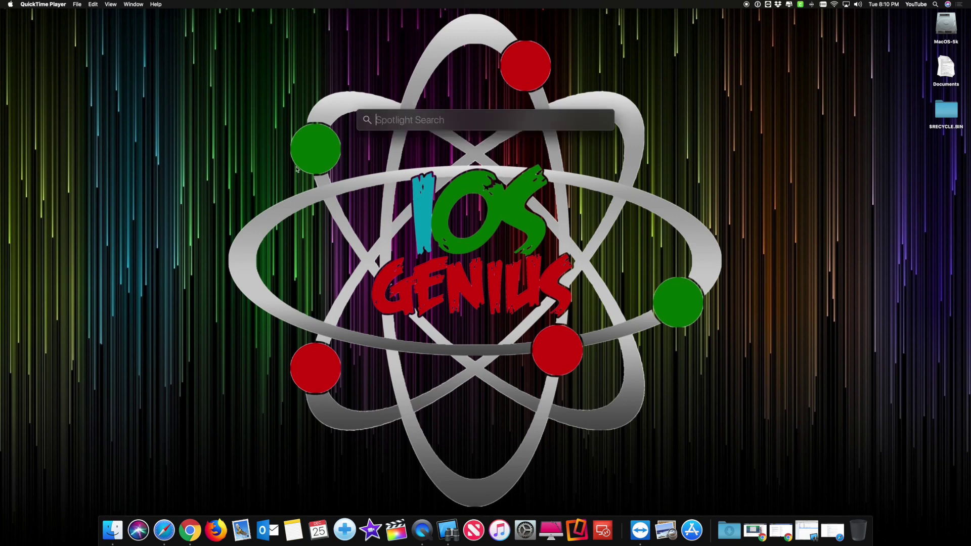
pyautogui.write('app')
pyautogui.press('Return')
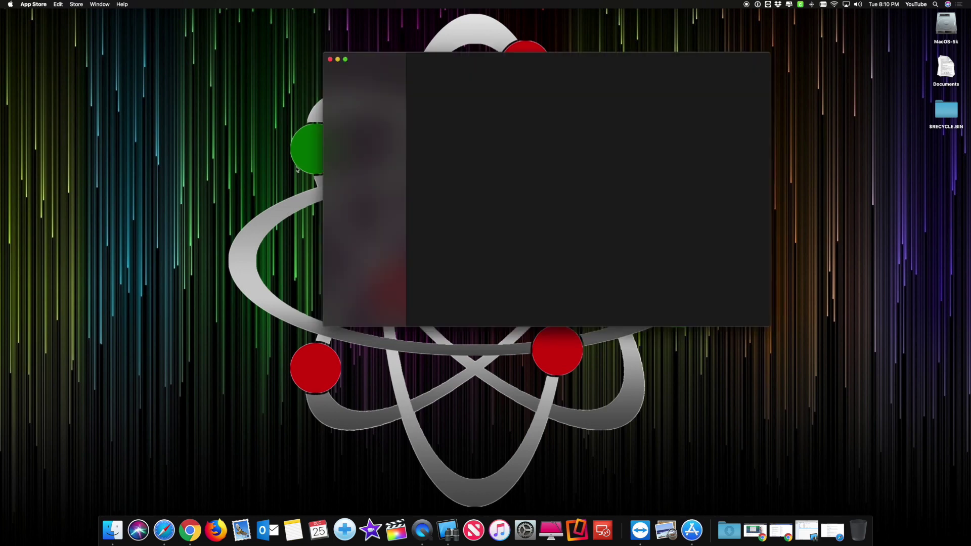
pyautogui.click(369, 76)
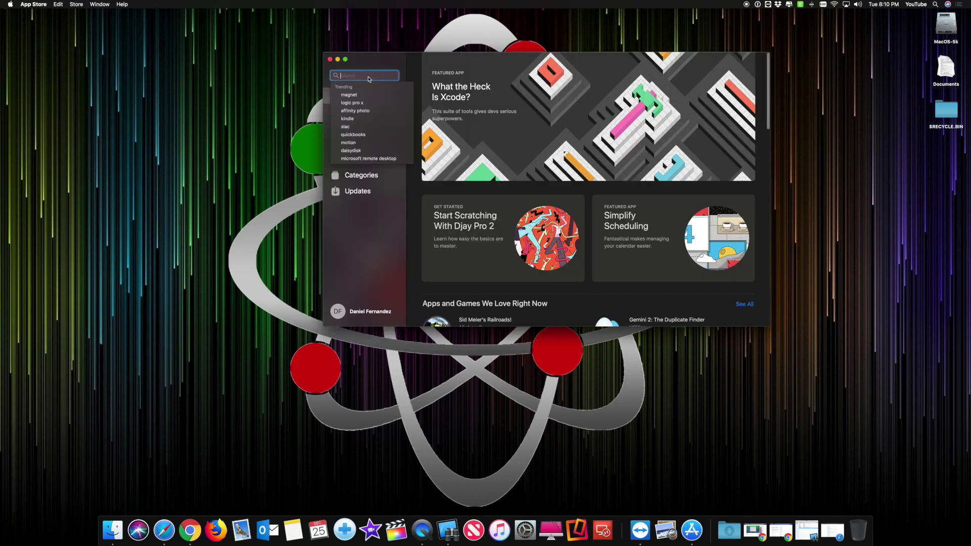
pyautogui.write('os')
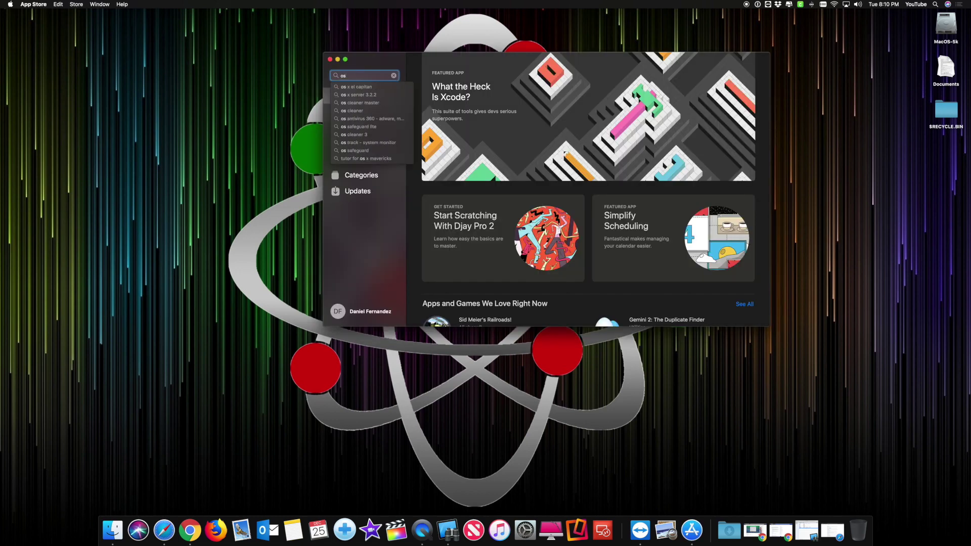
pyautogui.write(' high si')
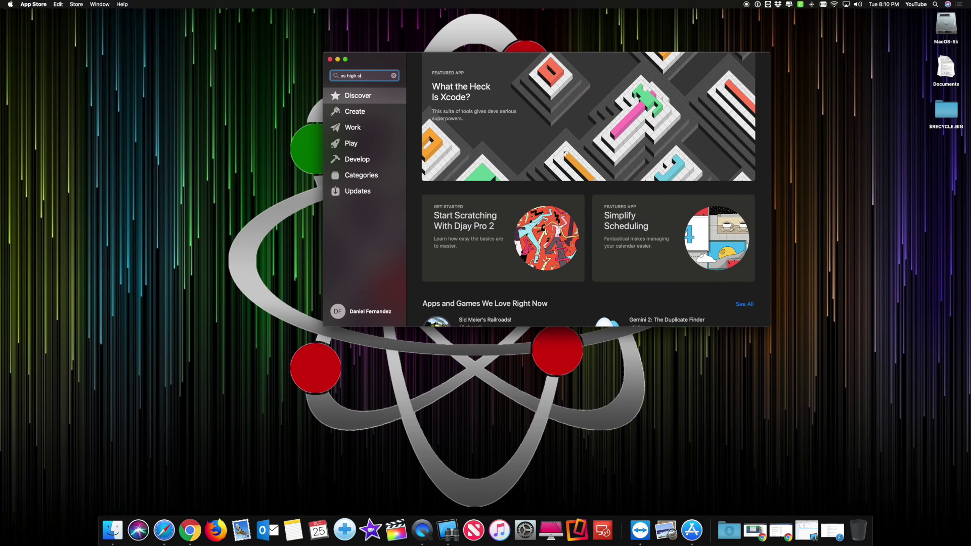
pyautogui.write('erra')
pyautogui.press('Return')
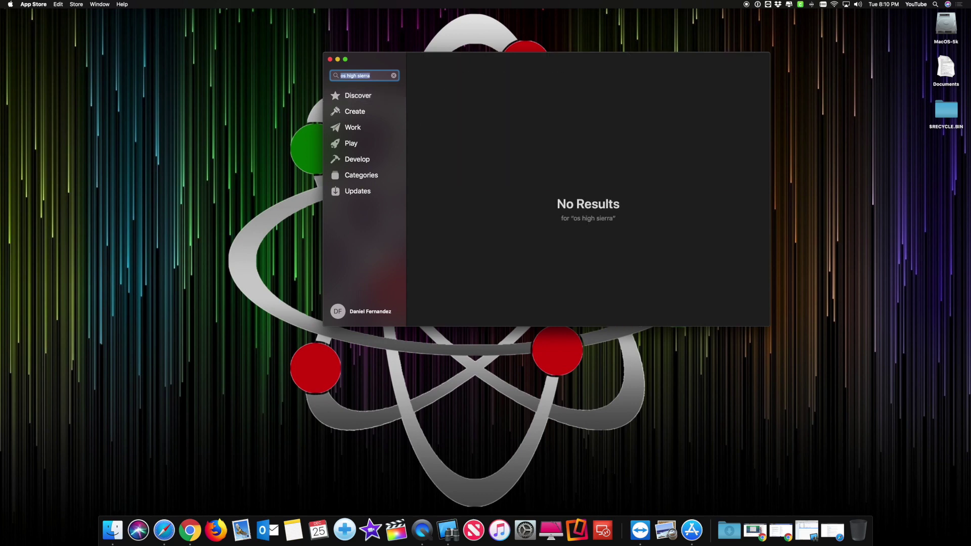
# Retry the search as 'osx high sierra', then 'osx sierra', review the results, and clear the search
pyautogui.click(343, 76)
pyautogui.write('x')
pyautogui.press('Return')
pyautogui.click(376, 76)
pyautogui.doubleClick(364, 76)
pyautogui.press('Left')
pyautogui.press('BackSpace')
pyautogui.press('BackSpace')
pyautogui.press('BackSpace')
pyautogui.press('BackSpace')
pyautogui.press('BackSpace')
pyautogui.press('Return')
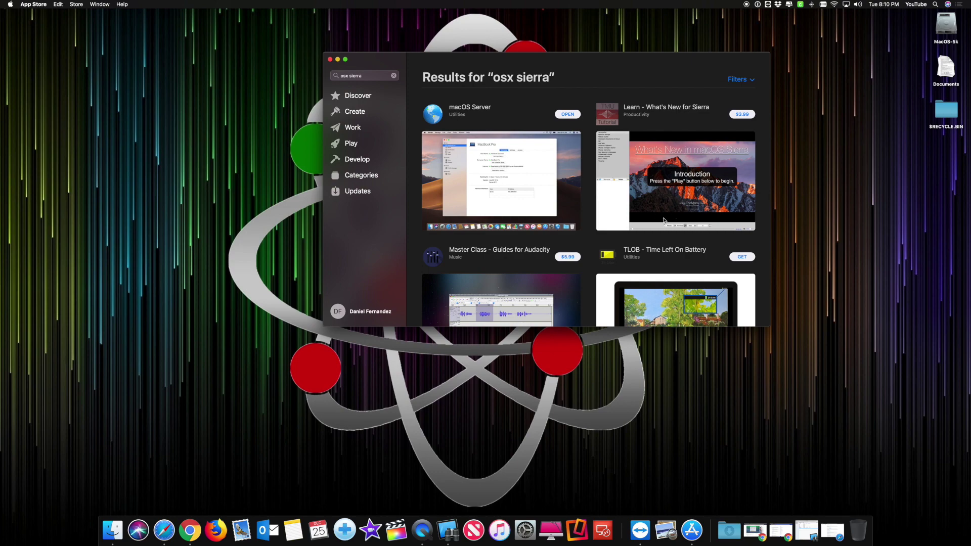
pyautogui.scroll(-3, 664, 220)
pyautogui.scroll(3, 664, 220)
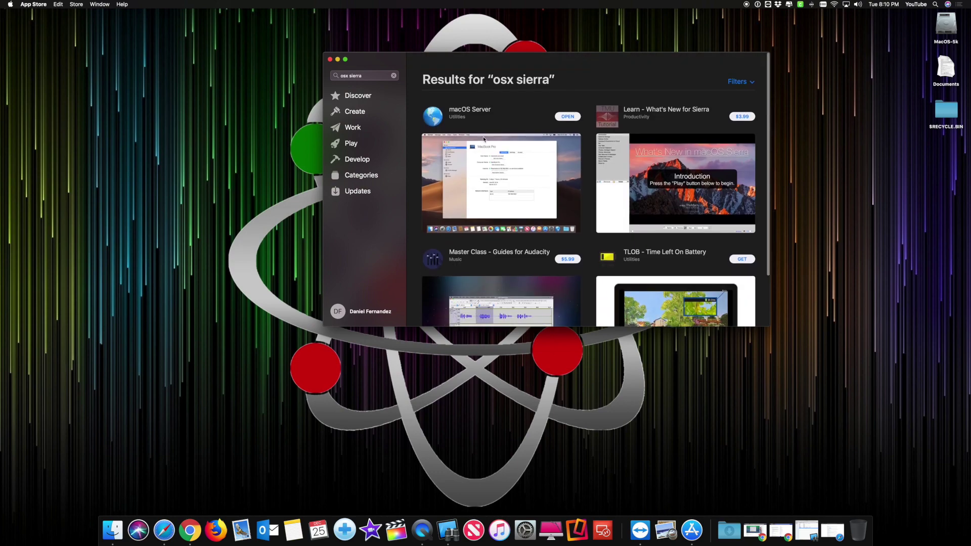
pyautogui.click(394, 76)
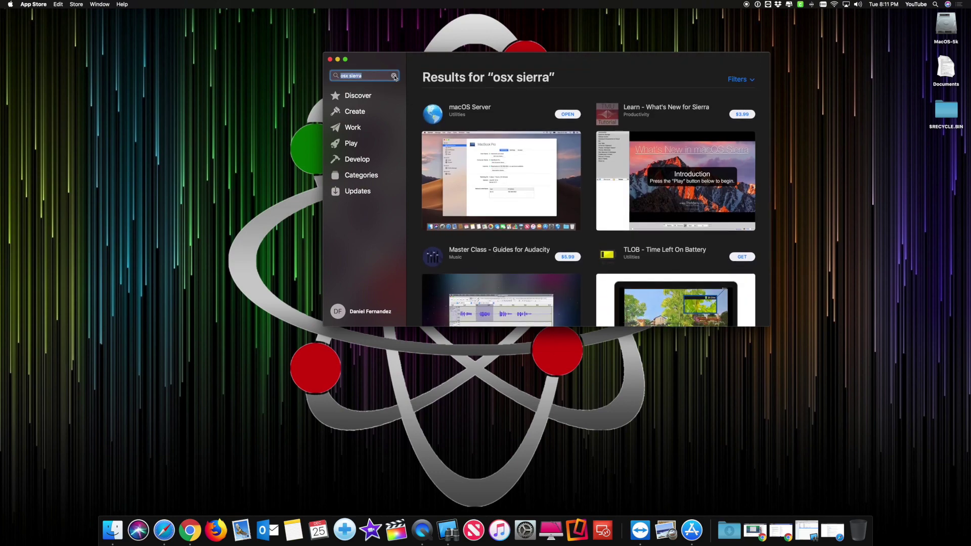
# Check the Mac's macOS version in About This Mac
pyautogui.click(10, 5)
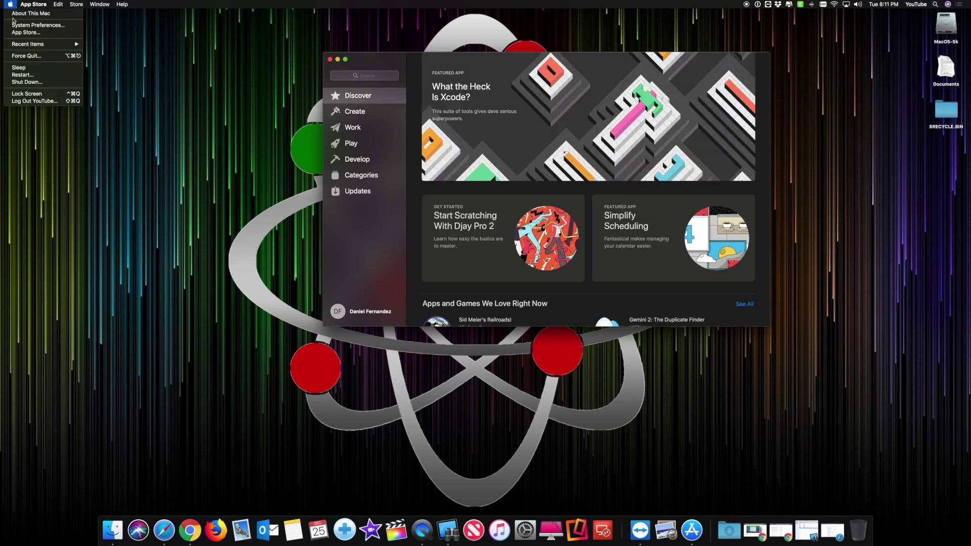
pyautogui.click(31, 13)
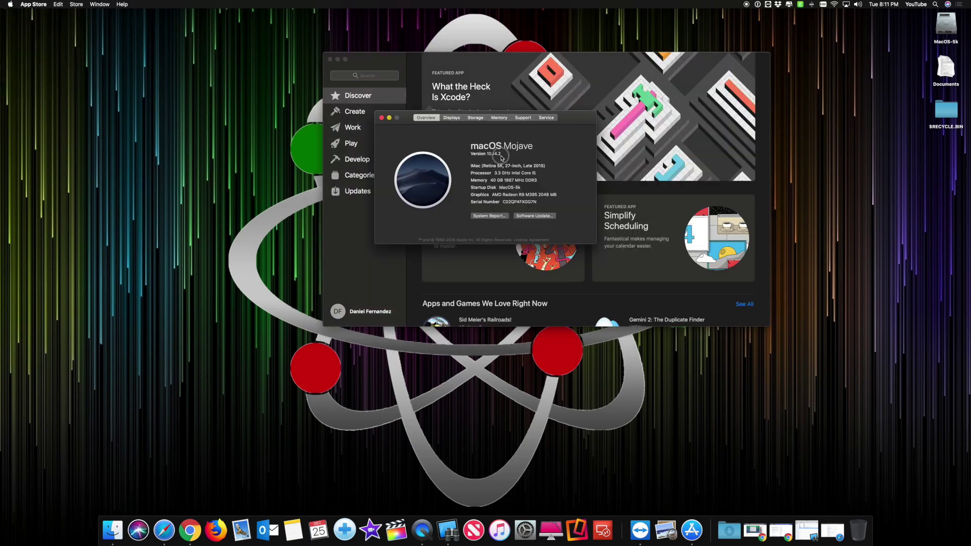
pyautogui.click(382, 118)
# Search the App Store for 'mojave os x', then for 'os x mojave'
pyautogui.click(373, 76)
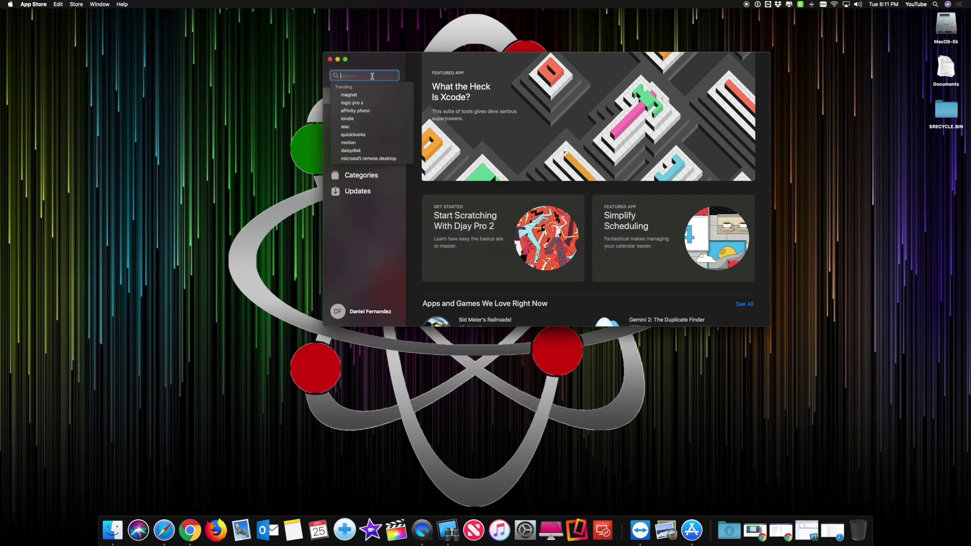
pyautogui.write('mojave')
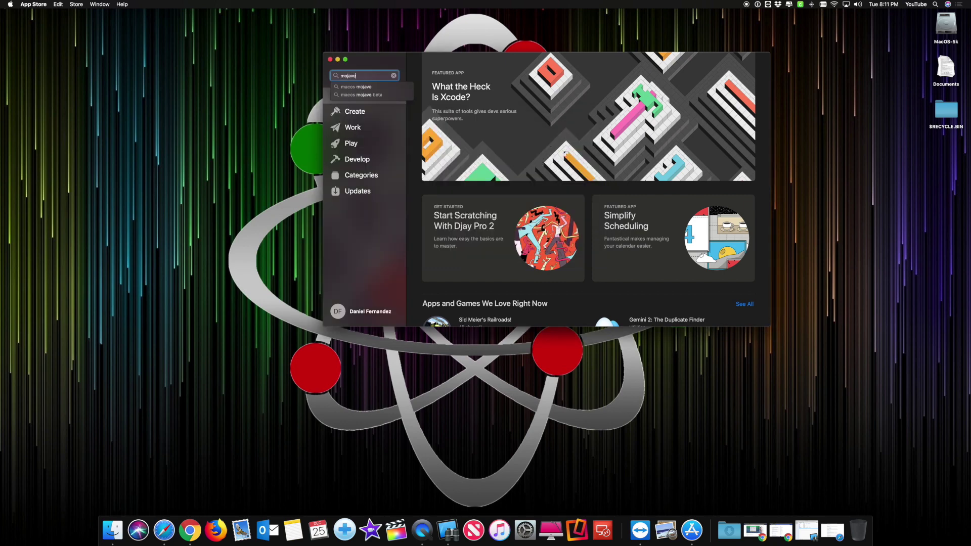
pyautogui.write(' os ')
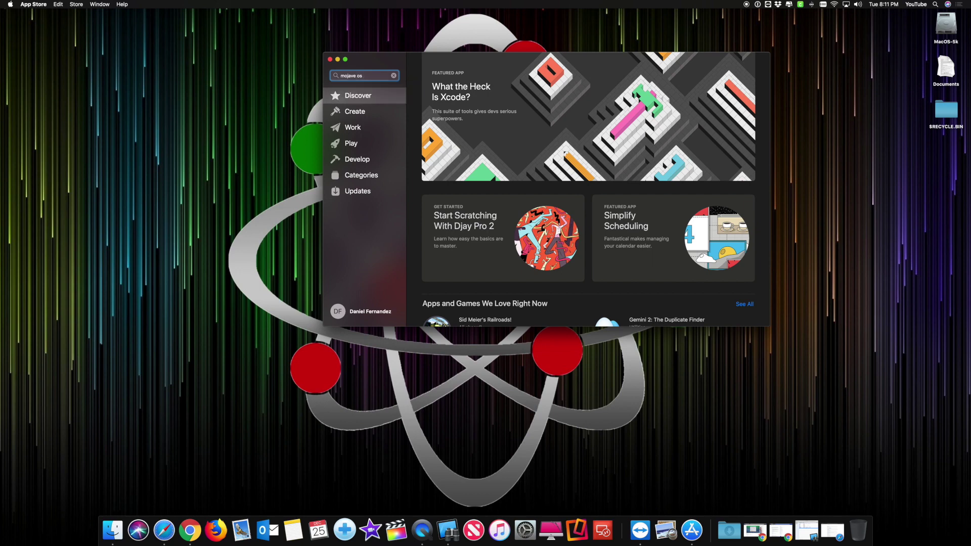
pyautogui.write('x')
pyautogui.press('Return')
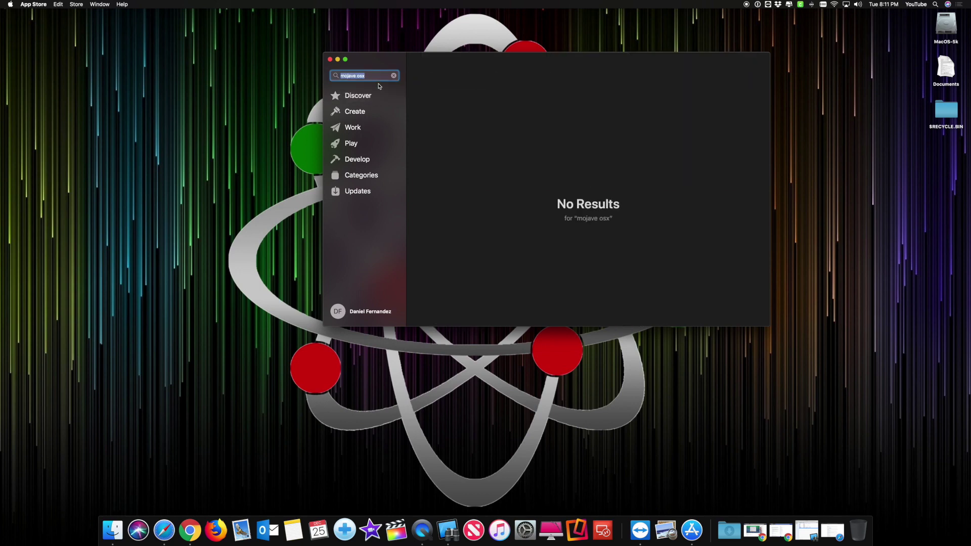
pyautogui.click(393, 75)
pyautogui.write('o')
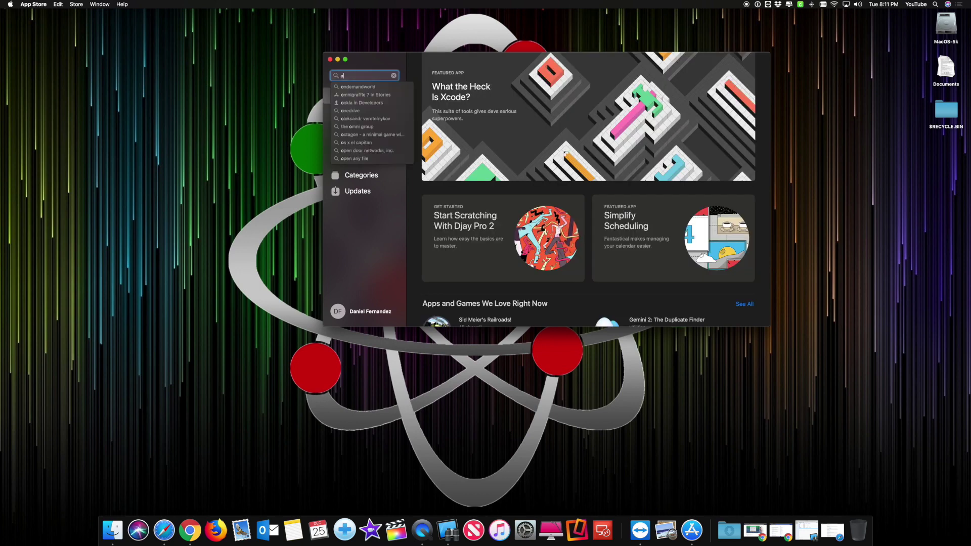
pyautogui.write('s x mojave')
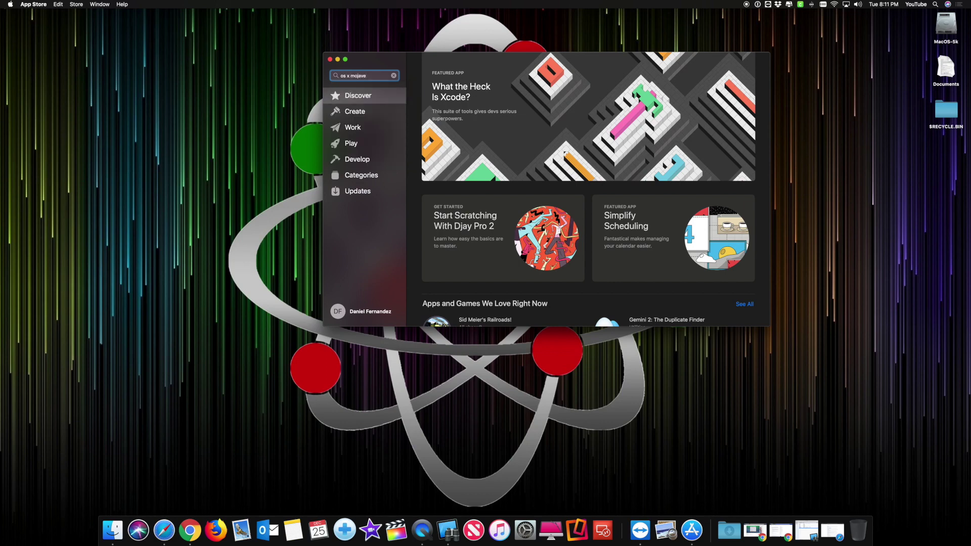
pyautogui.press('Return')
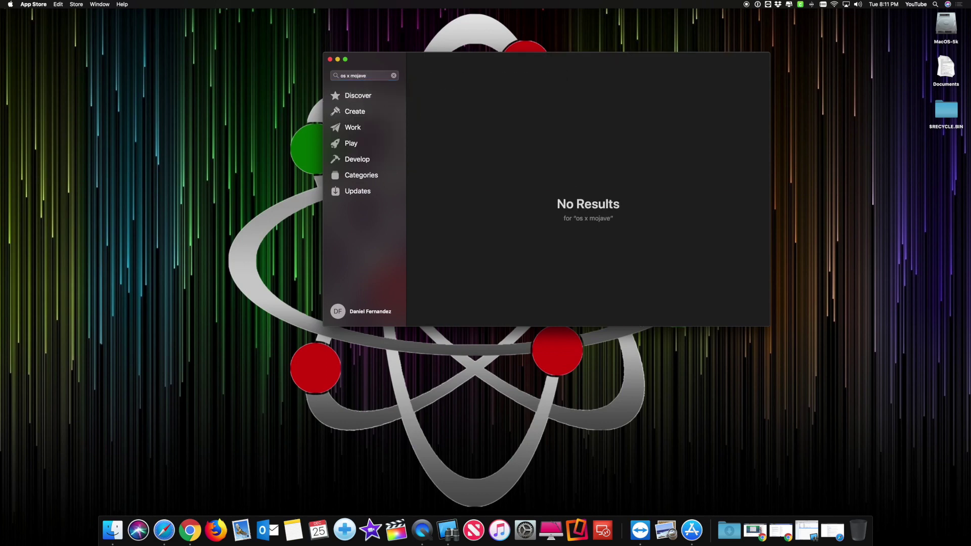
# Narrow the query to 'osx mojave' and open the macOS Mojave product page
pyautogui.click(348, 76)
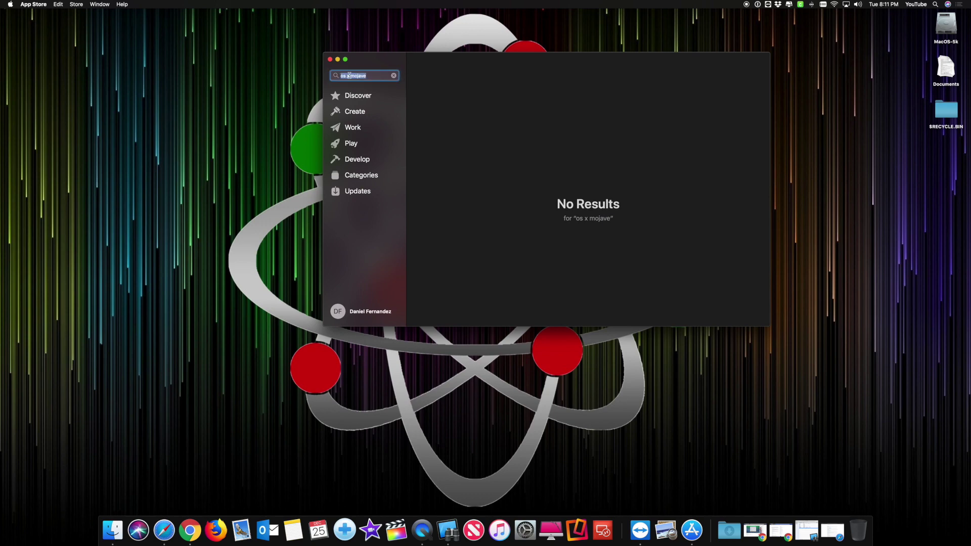
pyautogui.press('BackSpace')
pyautogui.press('Return')
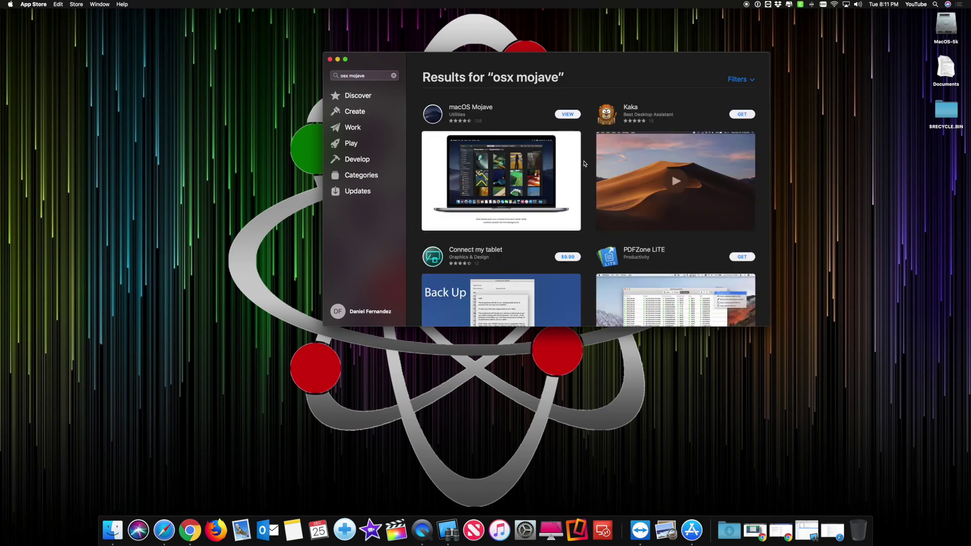
pyautogui.scroll(1, 486, 112)
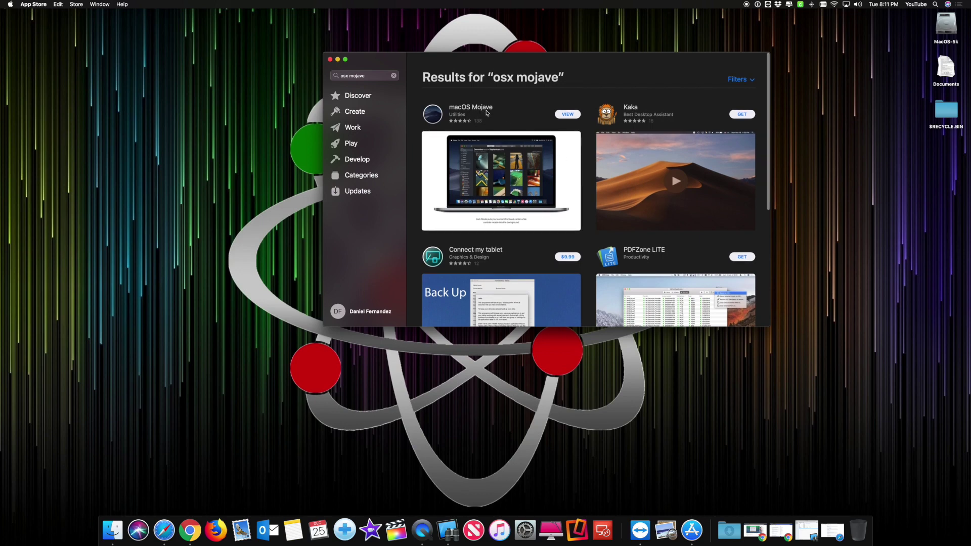
pyautogui.click(569, 114)
# Download macOS Mojave 10.14.2 through Software Update, quit the launched installer, and close Software Update
pyautogui.click(724, 87)
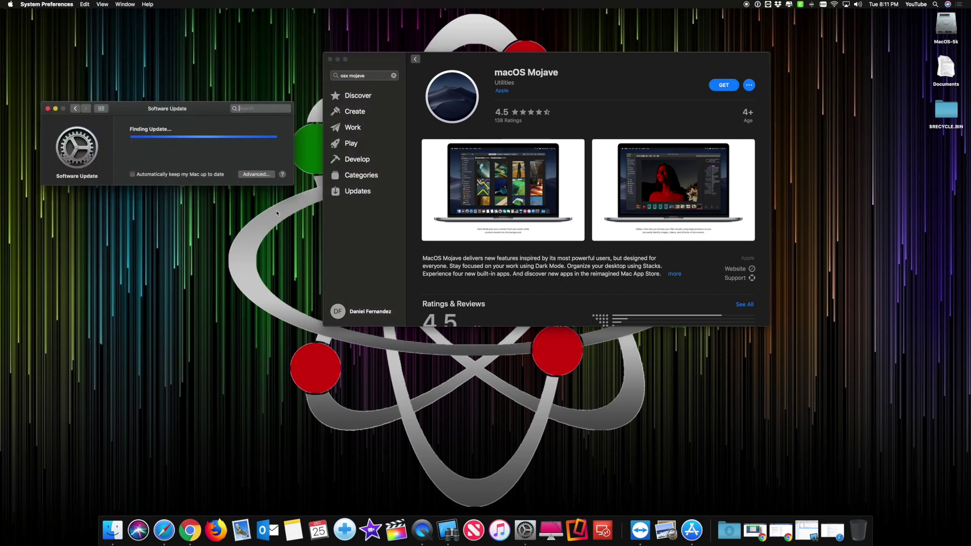
pyautogui.moveTo(148, 113); pyautogui.dragTo(144, 141)
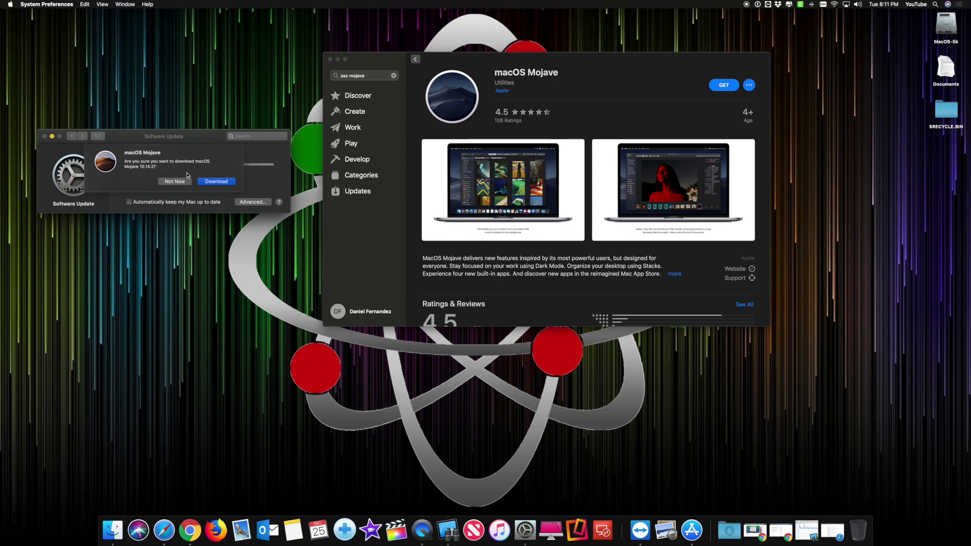
pyautogui.click(216, 181)
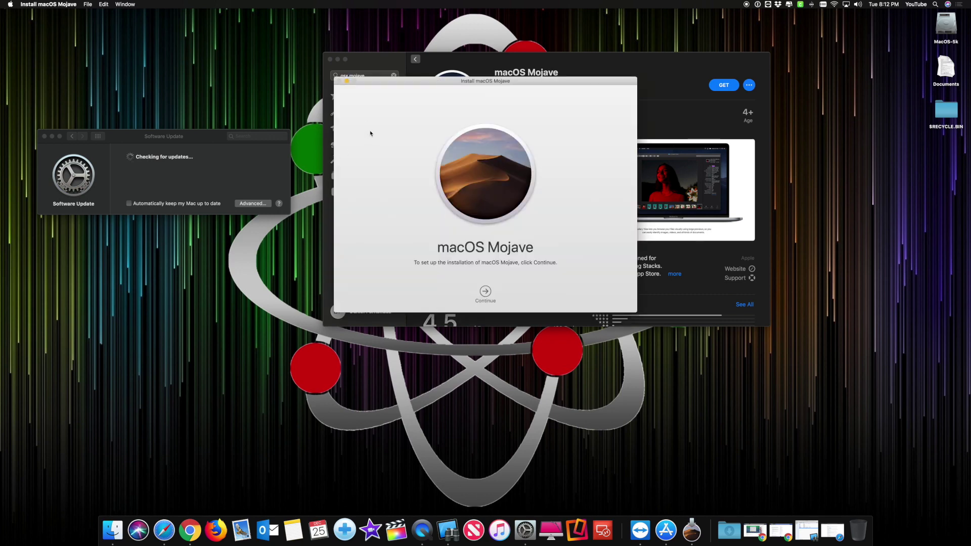
pyautogui.press('super+q')
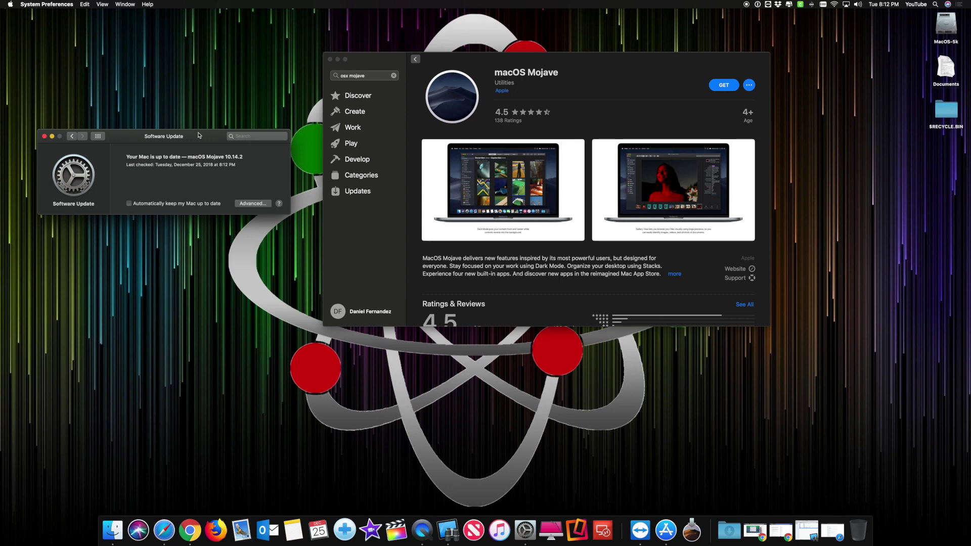
pyautogui.click(45, 136)
# Search the App Store for 'osx high sierra', then 'high sierra', and scan the third-party results
pyautogui.click(351, 75)
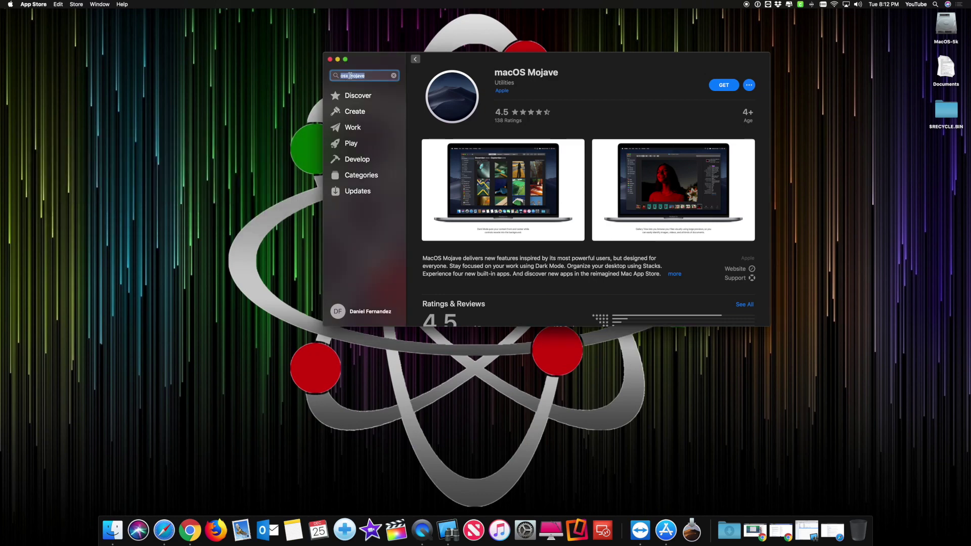
pyautogui.moveTo(351, 75); pyautogui.dragTo(402, 77)
pyautogui.write('a')
pyautogui.press('Return')
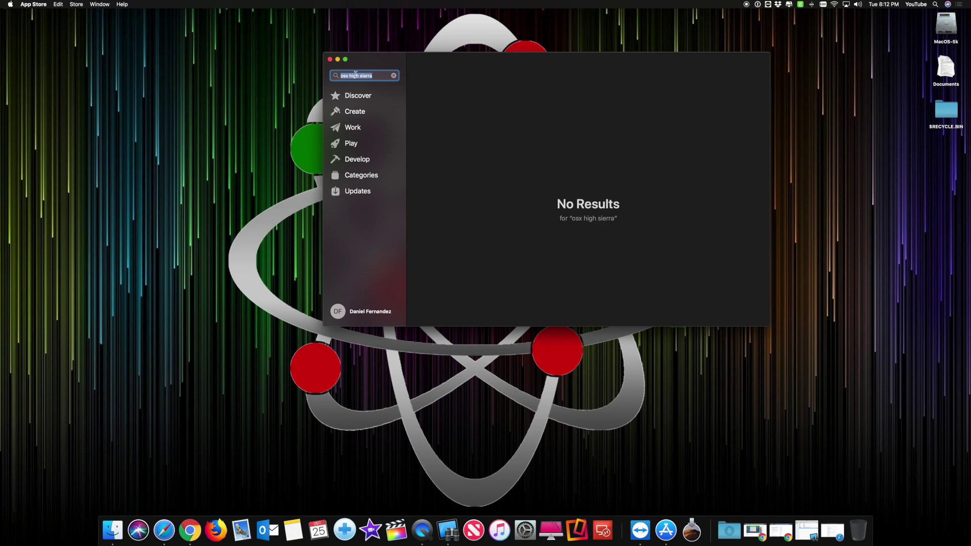
pyautogui.click(379, 75)
pyautogui.moveTo(350, 75); pyautogui.dragTo(331, 76)
pyautogui.press('BackSpace')
pyautogui.press('Return')
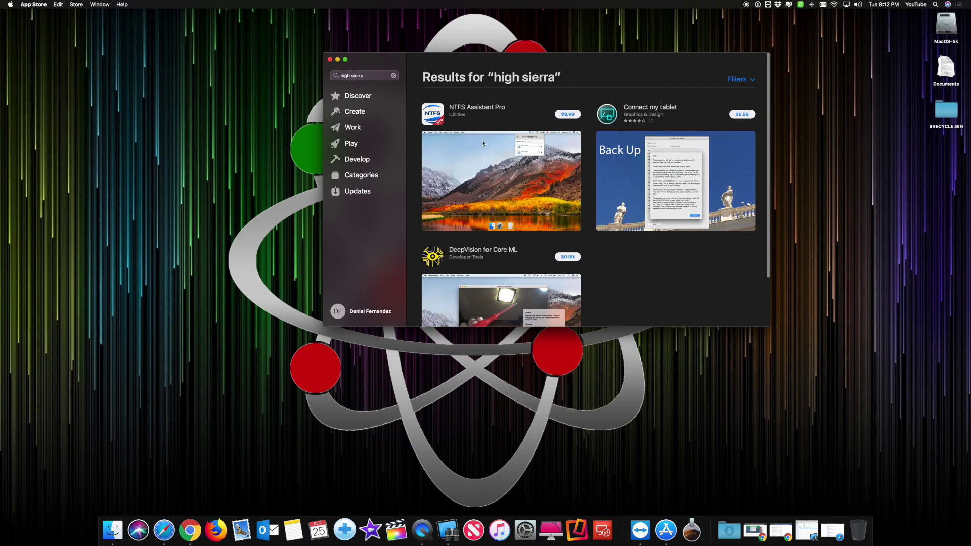
pyautogui.scroll(-3, 607, 260)
pyautogui.scroll(3, 607, 260)
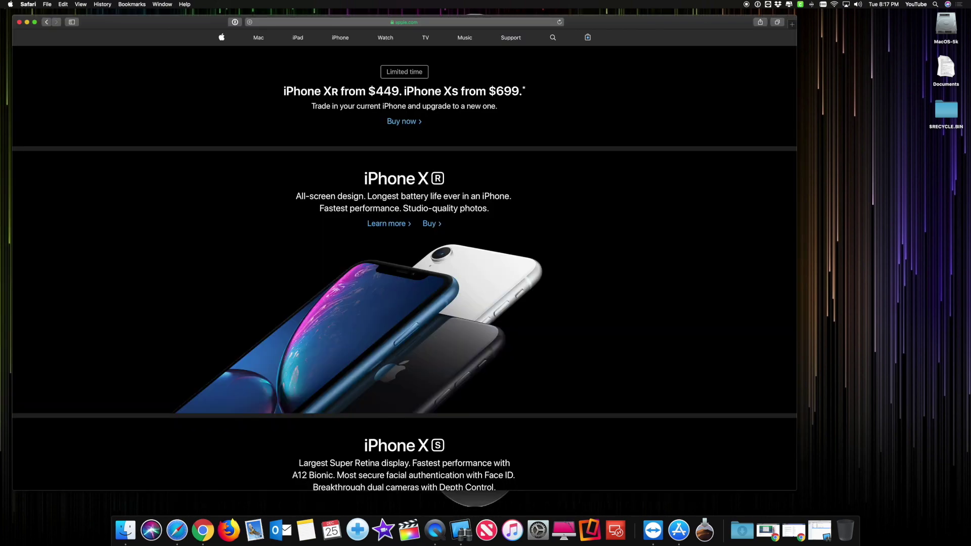
# Search apple.com for 'os x sierra upgrade' and skim the results
pyautogui.click(554, 38)
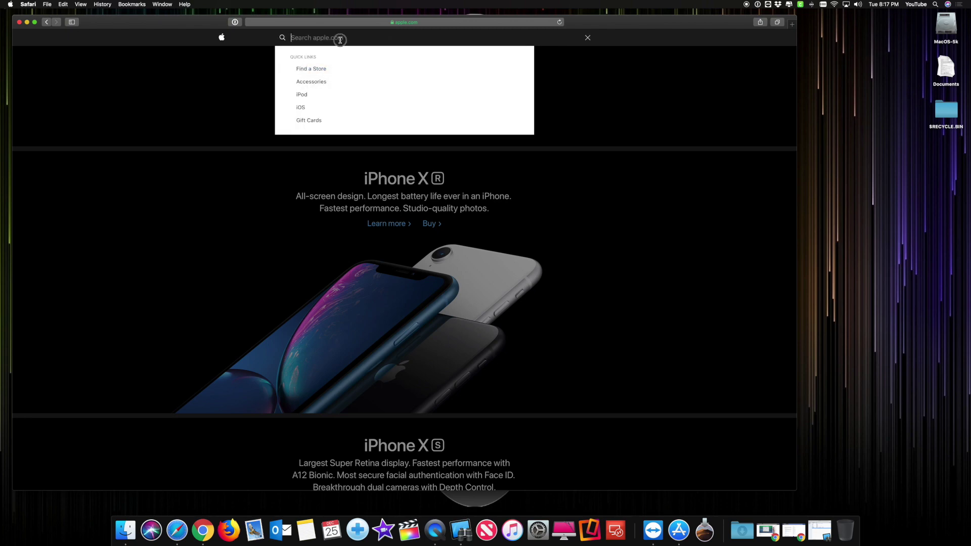
pyautogui.write('os x ')
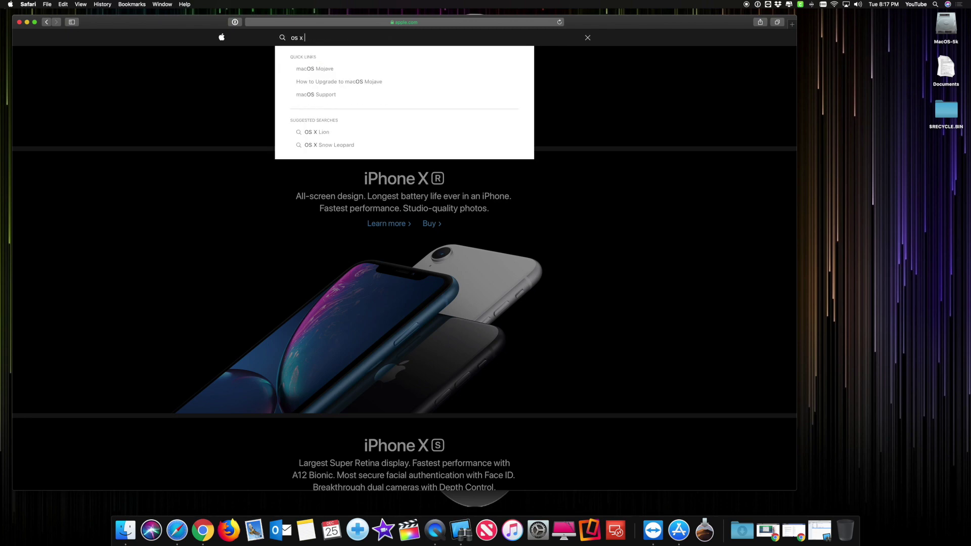
pyautogui.write('sierra ')
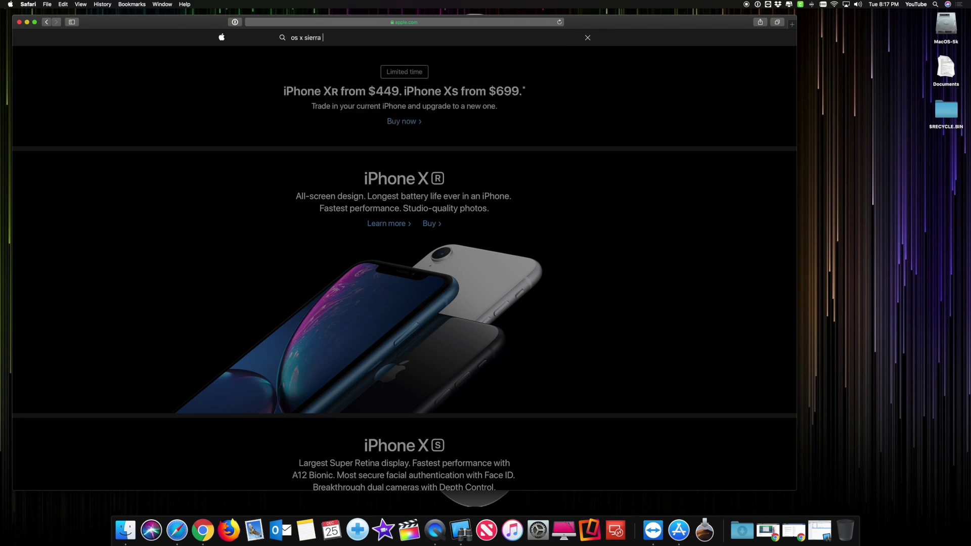
pyautogui.write('upgrade')
pyautogui.press('Return')
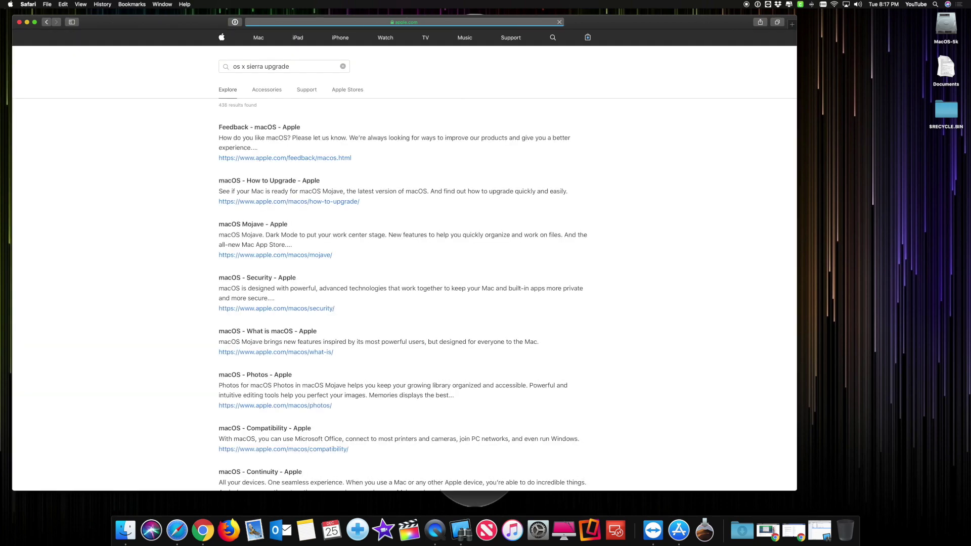
pyautogui.scroll(-1, 324, 175)
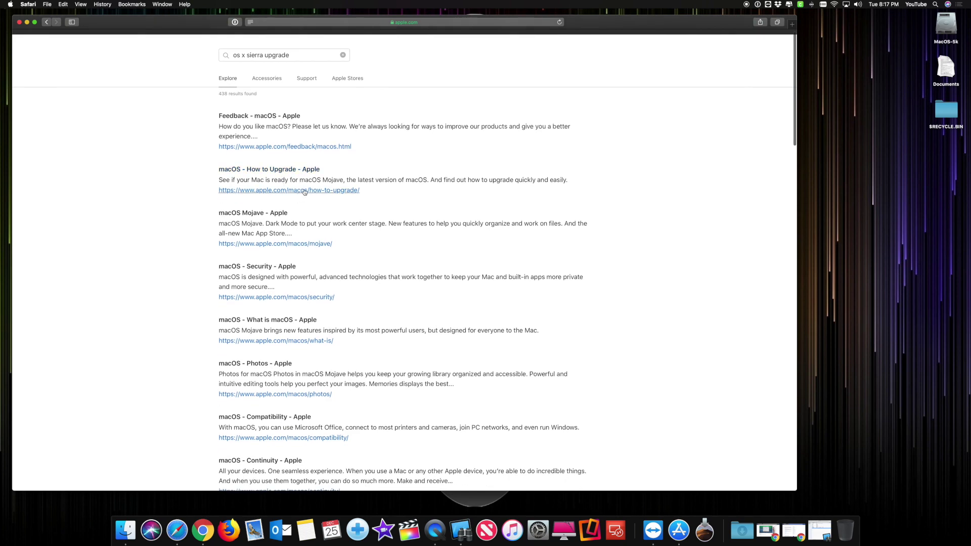
pyautogui.moveTo(343, 183); pyautogui.dragTo(280, 163)
pyautogui.moveTo(269, 129); pyautogui.dragTo(358, 135)
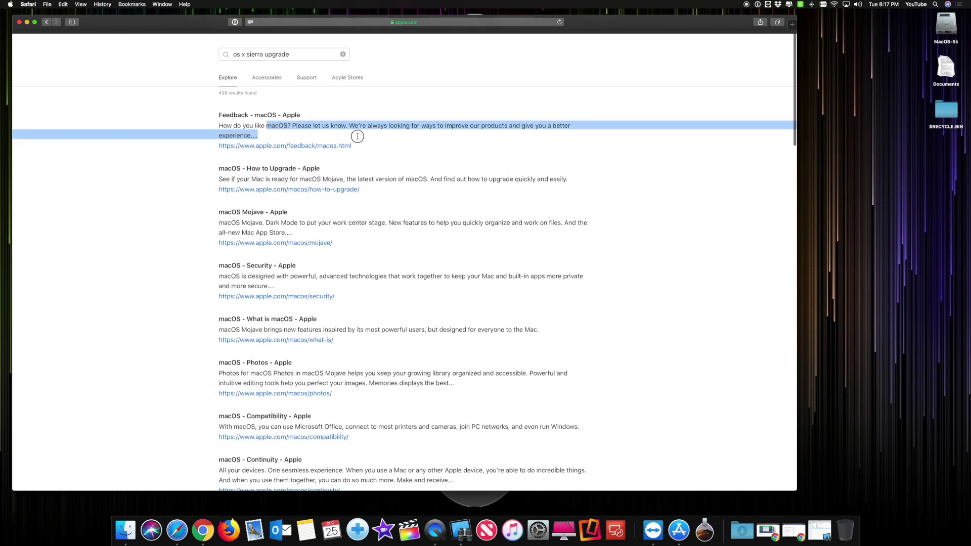
pyautogui.moveTo(254, 277); pyautogui.dragTo(330, 276)
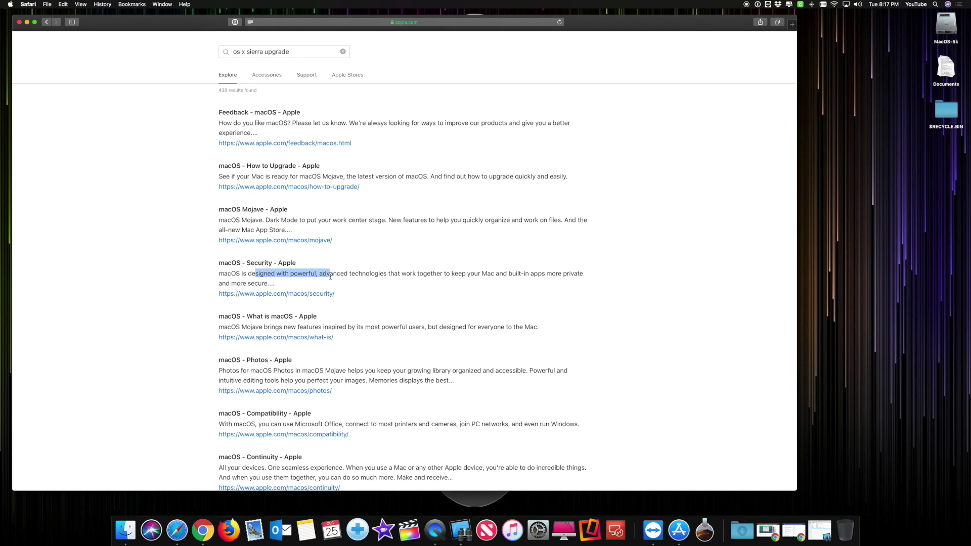
pyautogui.scroll(2, 366, 270)
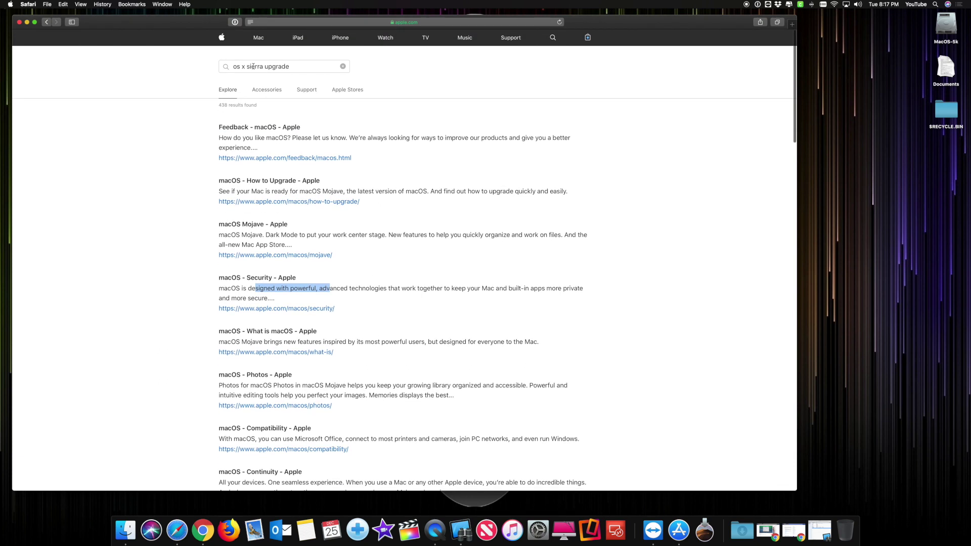
# Change the query to 'osx sierra', filter to Support, and open 'How to upgrade to macOS Sierra'
pyautogui.click(291, 67)
pyautogui.press('BackSpace')
pyautogui.press('BackSpace')
pyautogui.press('BackSpace')
pyautogui.press('BackSpace')
pyautogui.press('BackSpace')
pyautogui.press('BackSpace')
pyautogui.press('BackSpace')
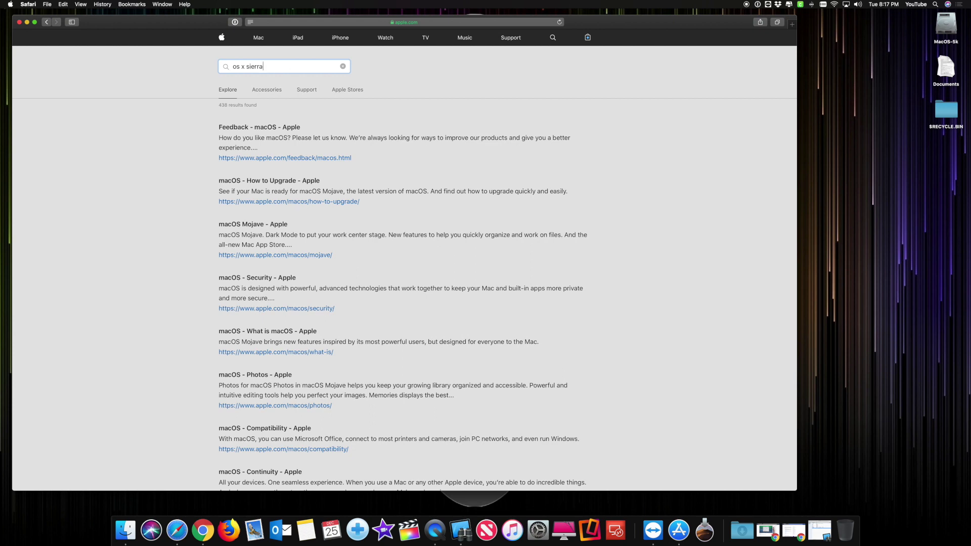
pyautogui.press('BackSpace')
pyautogui.press('Return')
pyautogui.click(306, 90)
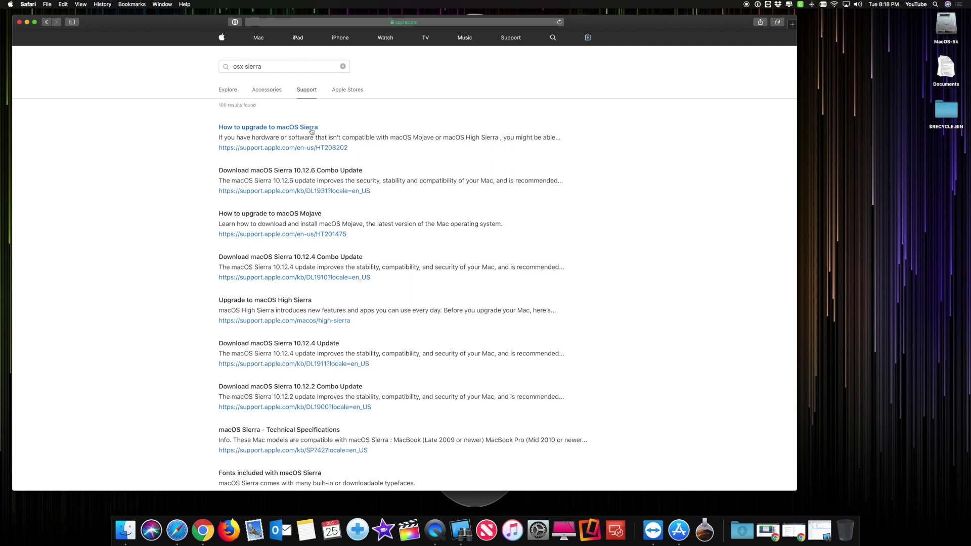
pyautogui.click(312, 131)
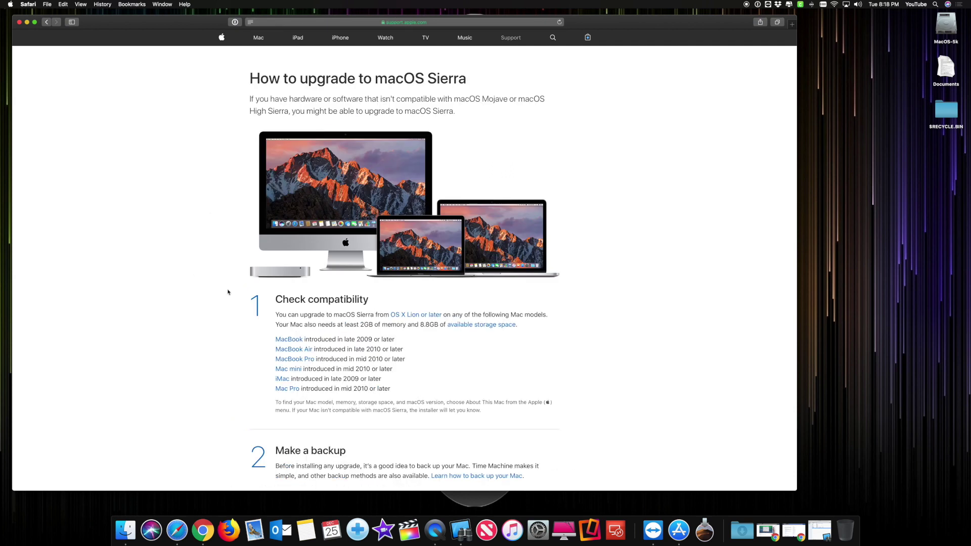
# Read the article's opening and highlight the 2GB memory requirement
pyautogui.moveTo(299, 76); pyautogui.dragTo(472, 79)
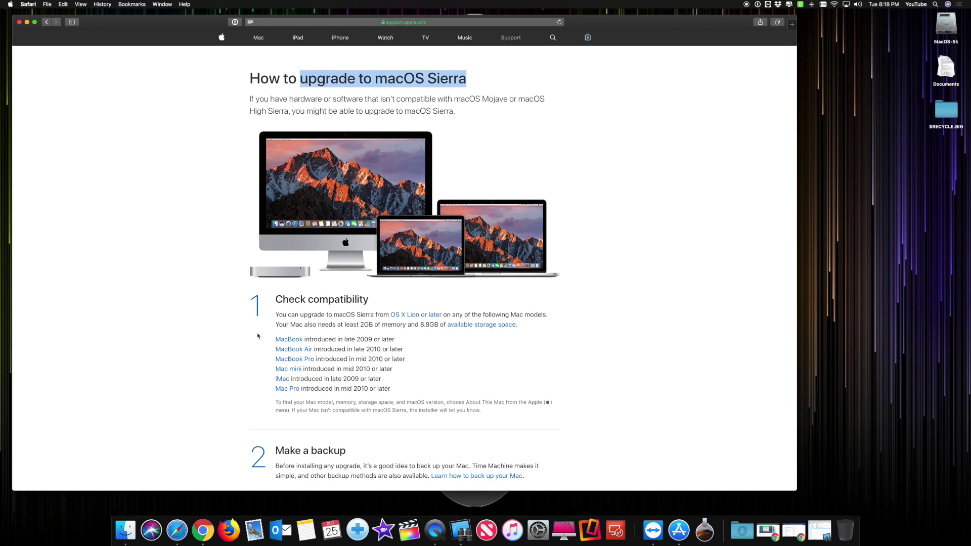
pyautogui.click(242, 348)
pyautogui.scroll(-5, 242, 348)
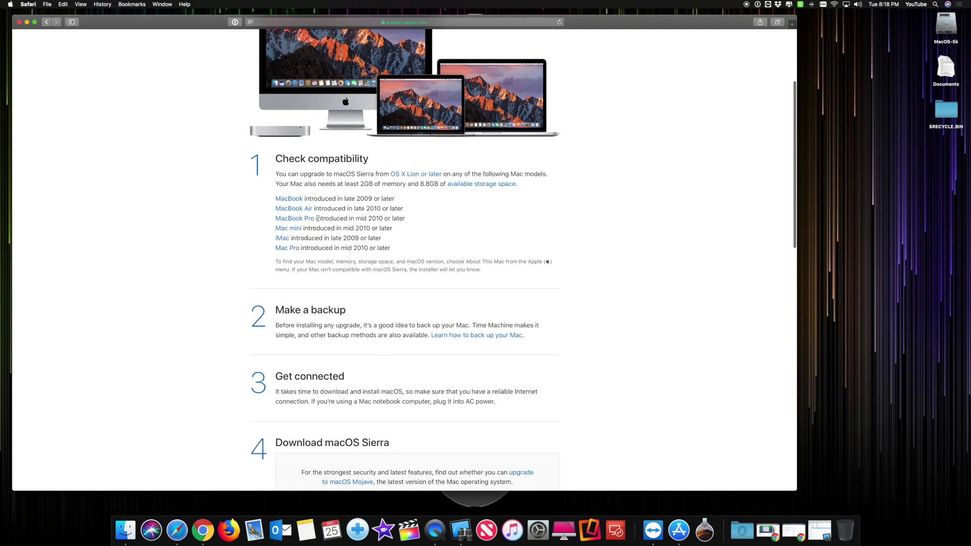
pyautogui.moveTo(316, 215); pyautogui.dragTo(405, 215)
pyautogui.scroll(1, 406, 215)
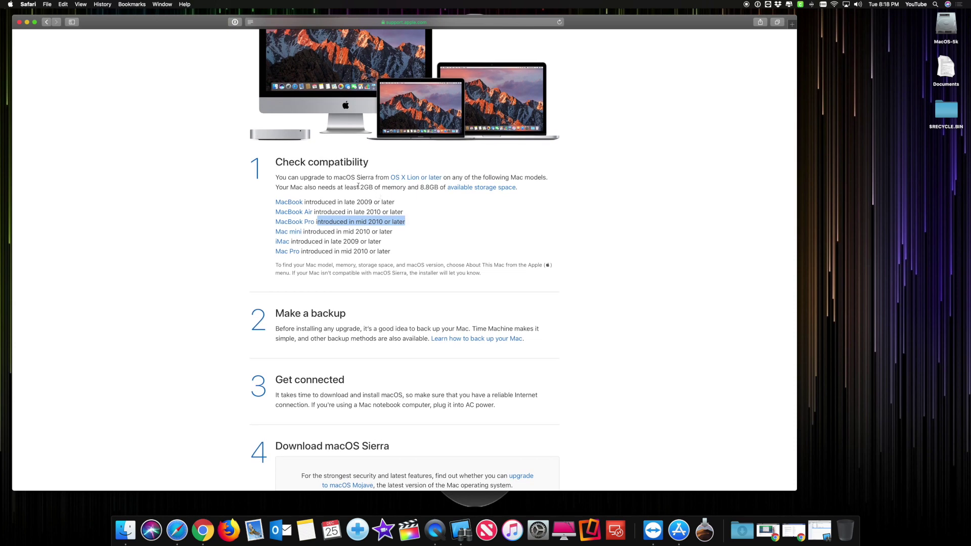
pyautogui.moveTo(358, 186); pyautogui.dragTo(429, 187)
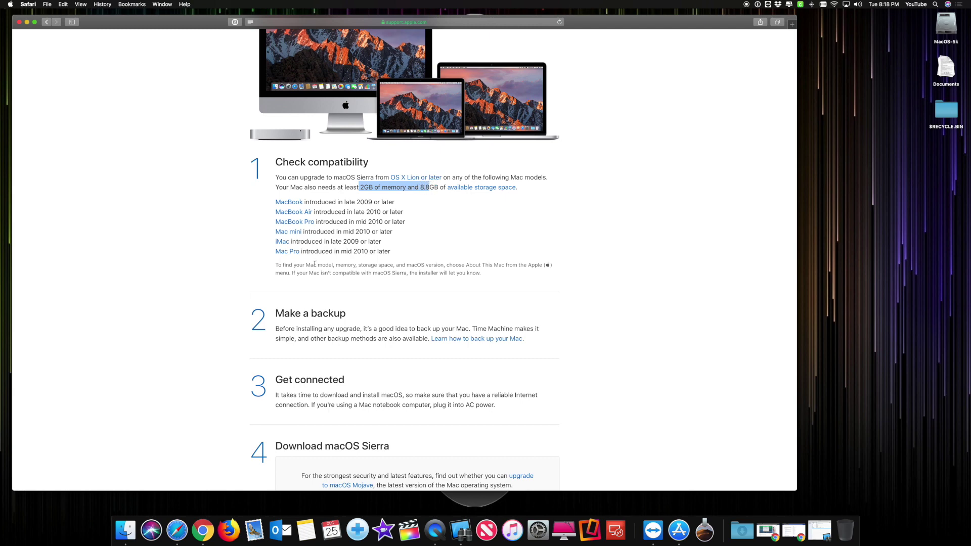
pyautogui.scroll(-3, 205, 358)
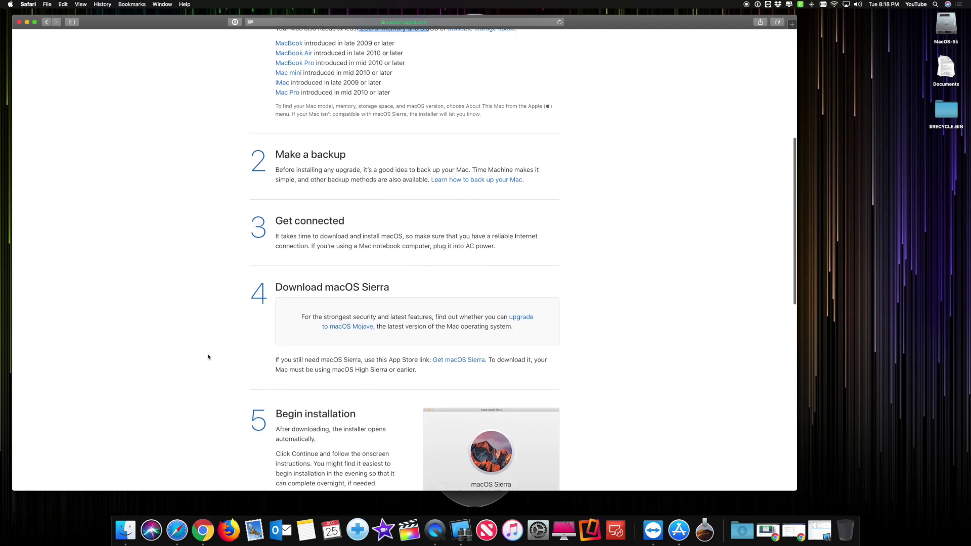
pyautogui.scroll(-2, 208, 357)
pyautogui.scroll(2, 208, 356)
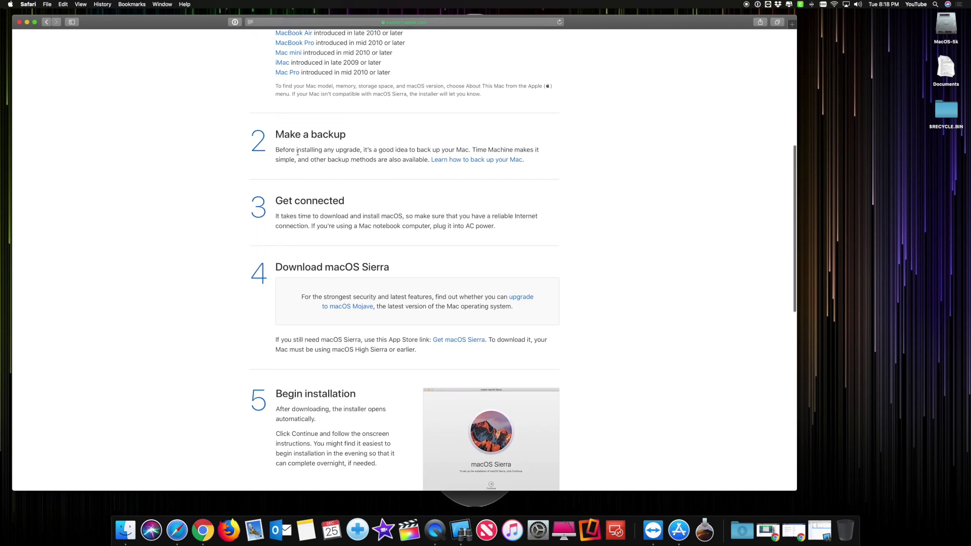
# Highlight the backup, internet connection, and Download macOS Sierra steps, including the App Store link note
pyautogui.moveTo(297, 151); pyautogui.dragTo(415, 151)
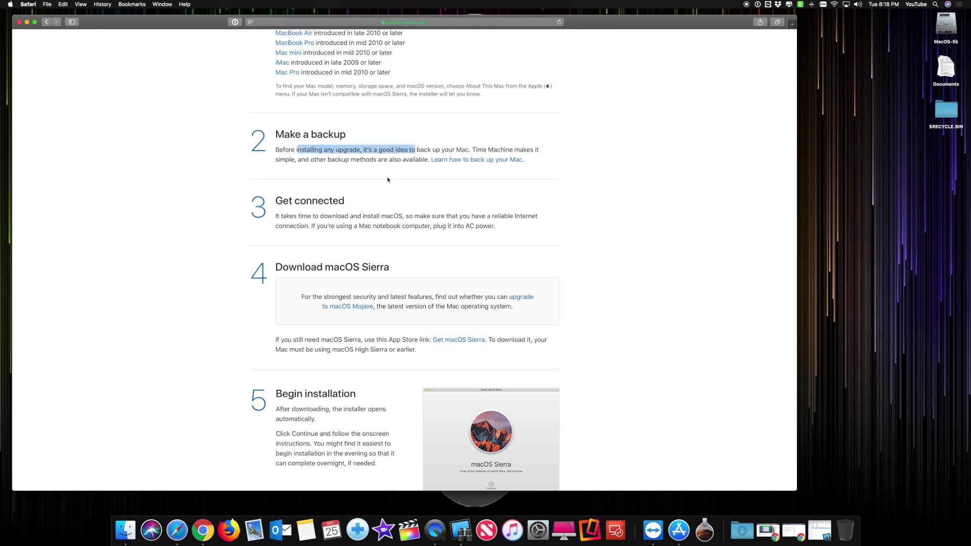
pyautogui.moveTo(282, 216); pyautogui.dragTo(474, 224)
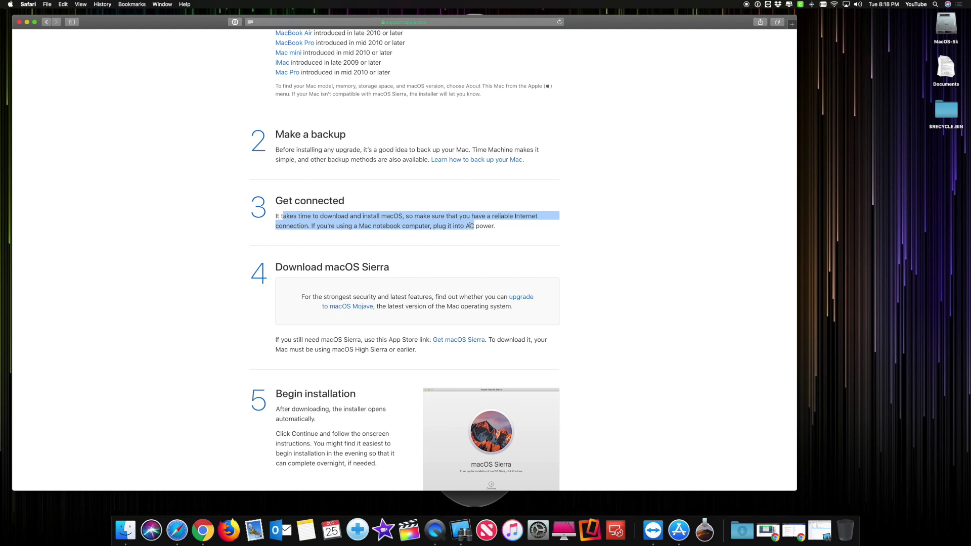
pyautogui.scroll(-5, 265, 275)
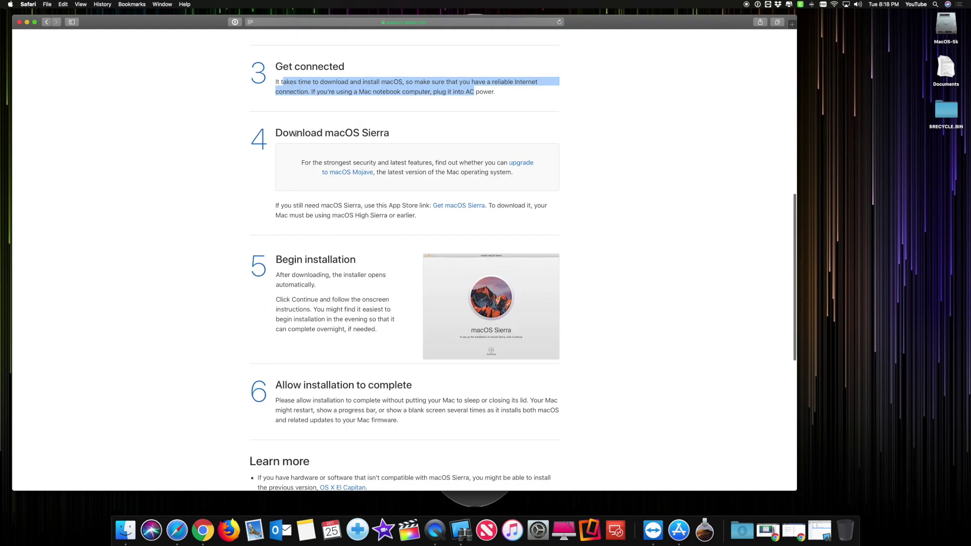
pyautogui.moveTo(295, 134); pyautogui.dragTo(390, 134)
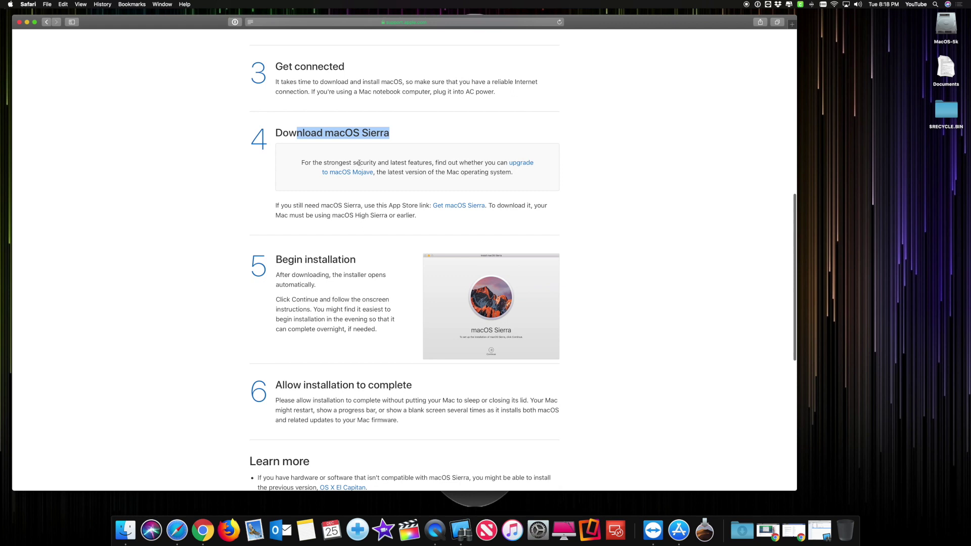
pyautogui.moveTo(359, 163); pyautogui.dragTo(525, 171)
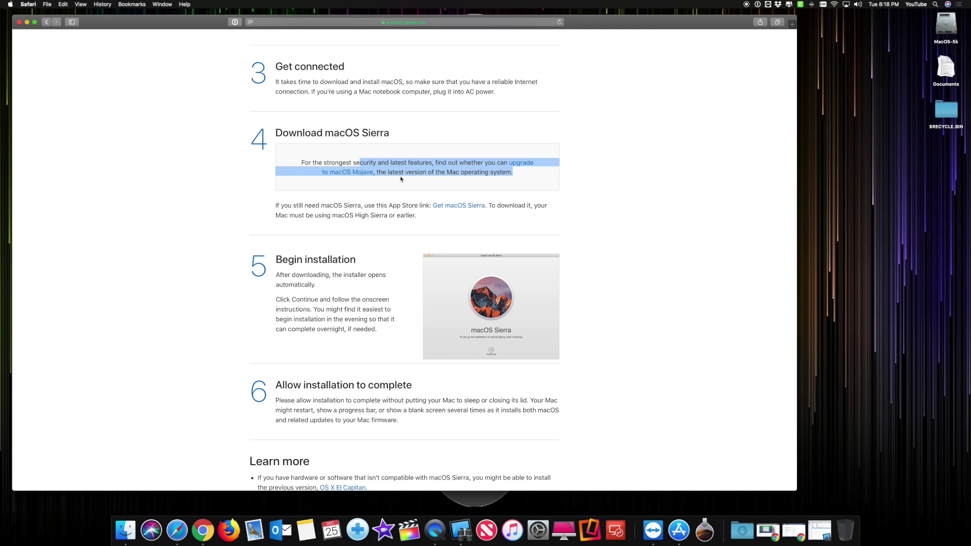
pyautogui.moveTo(281, 206); pyautogui.dragTo(412, 206)
# Open the macOS Sierra App Store listing from the article's link and request its download
pyautogui.click(465, 206)
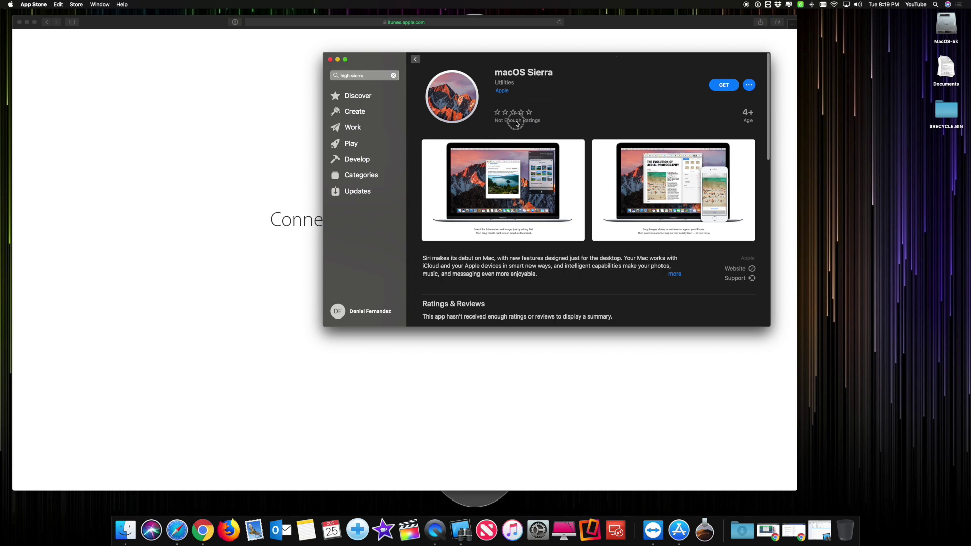
pyautogui.moveTo(548, 60); pyautogui.dragTo(397, 109)
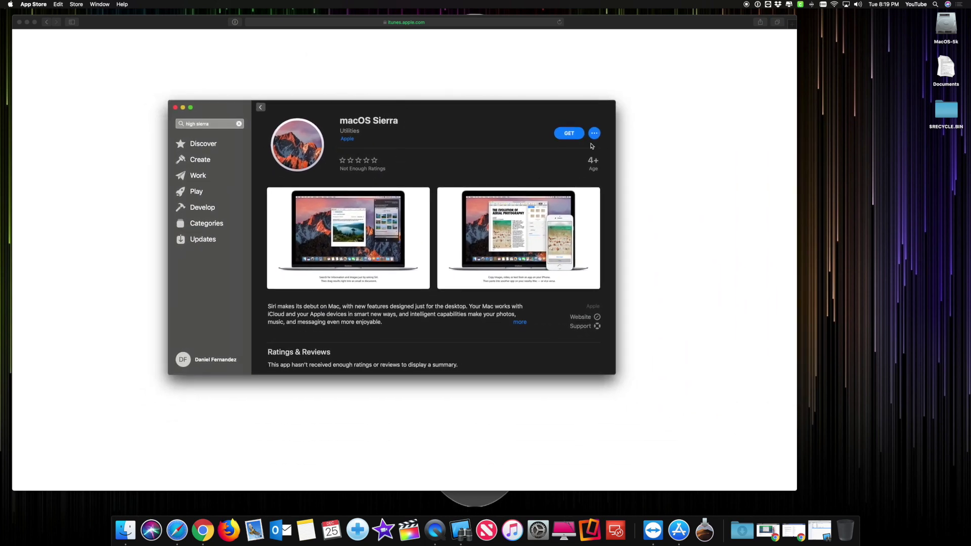
pyautogui.click(569, 134)
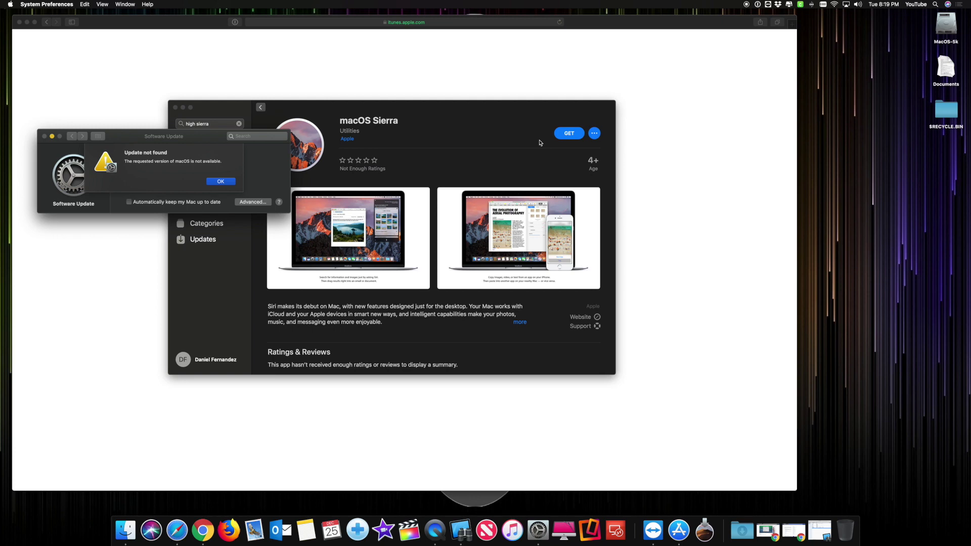
# Dismiss 'Update not found' twice after retrying the Sierra download, then close Software Update
pyautogui.click(223, 183)
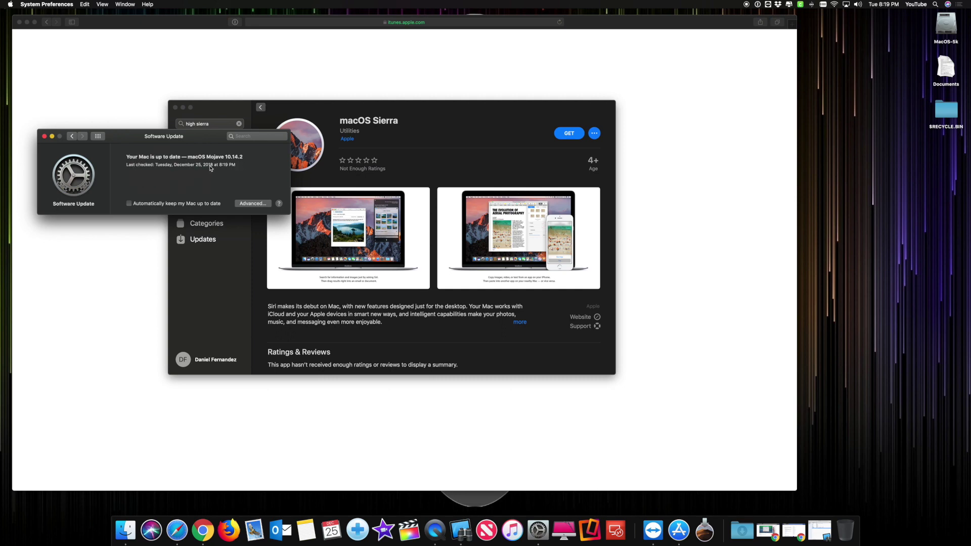
pyautogui.click(569, 133)
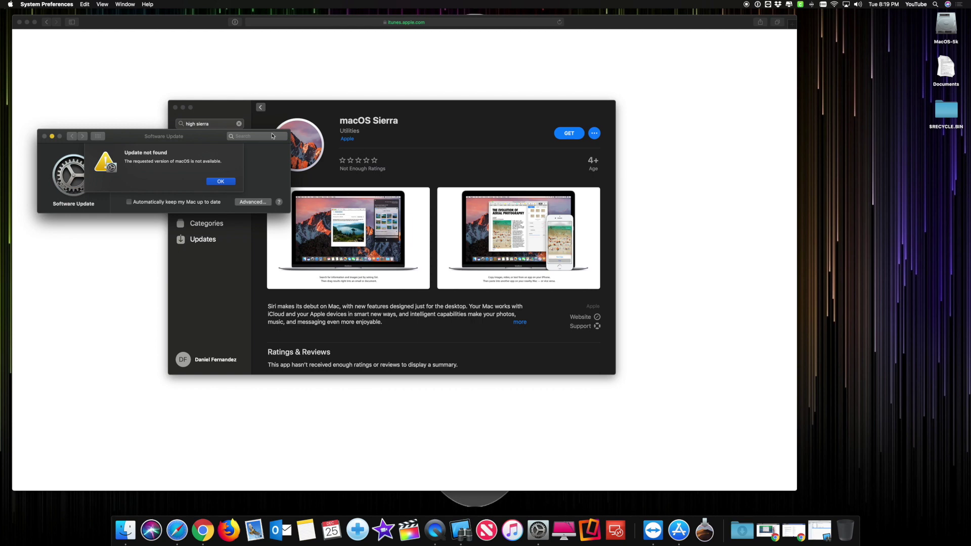
pyautogui.click(221, 183)
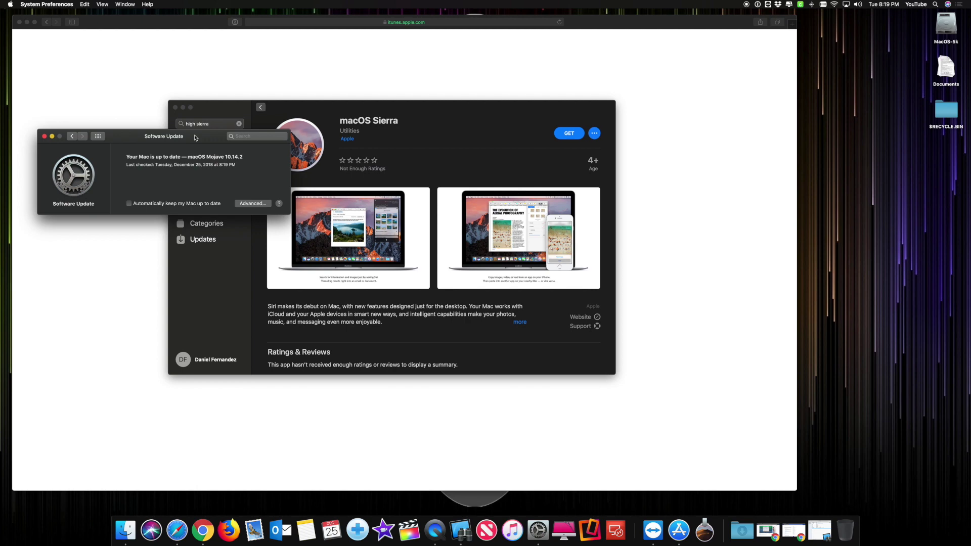
pyautogui.click(45, 137)
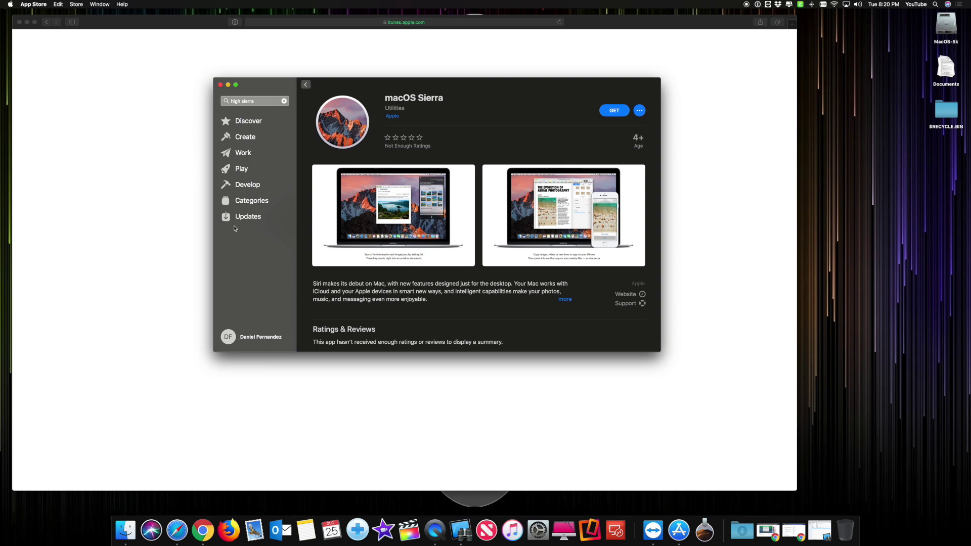
# Scroll through the entire Purchased apps list, then close the App Store
pyautogui.click(234, 334)
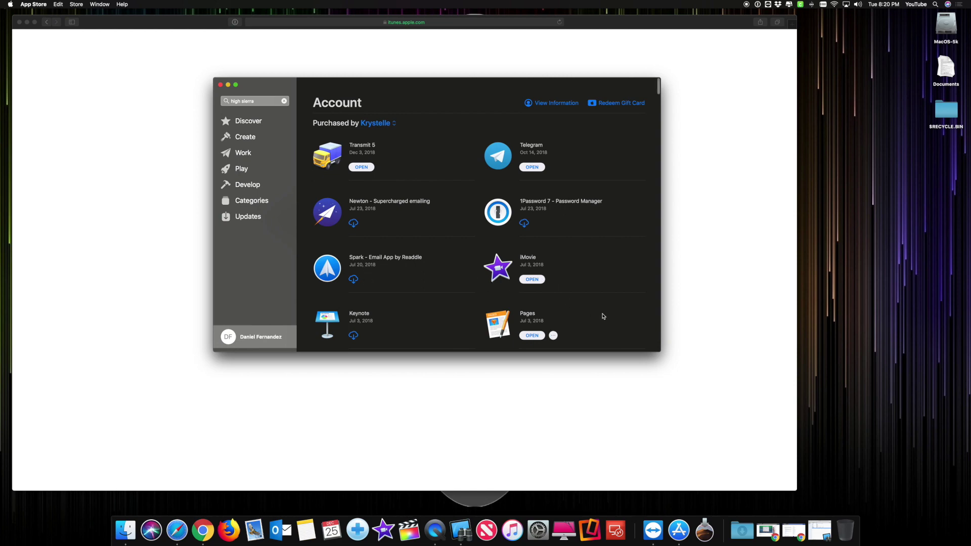
pyautogui.scroll(-3, 603, 317)
pyautogui.scroll(-9, 603, 316)
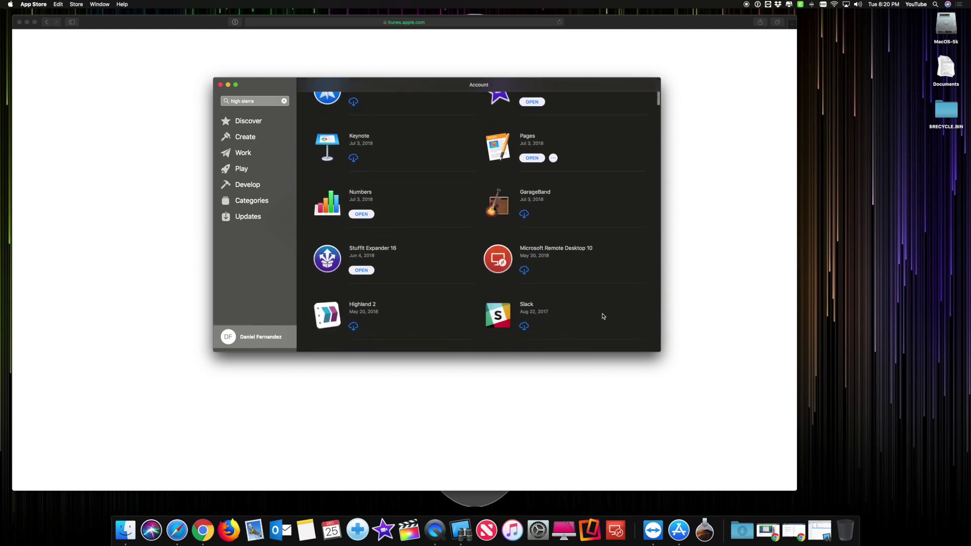
pyautogui.scroll(-9, 603, 316)
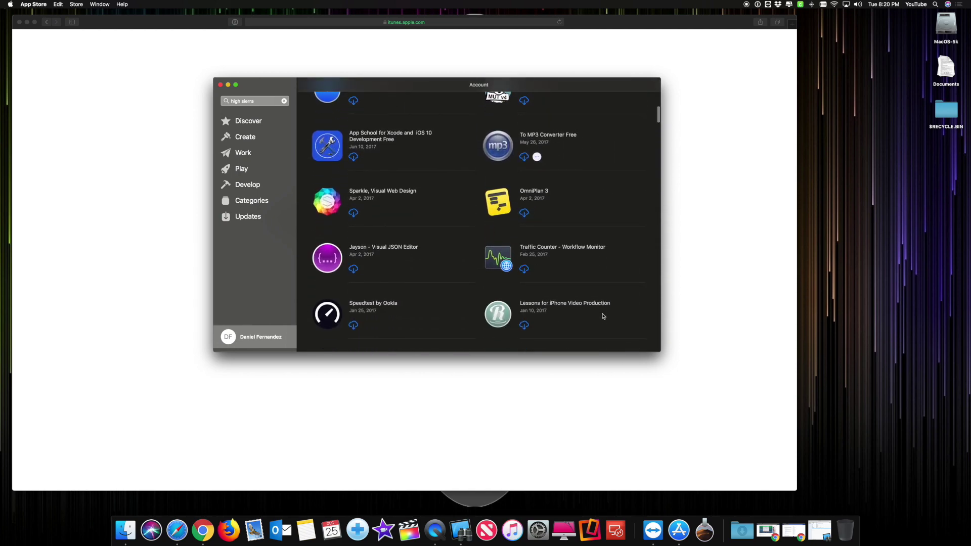
pyautogui.scroll(-9, 603, 316)
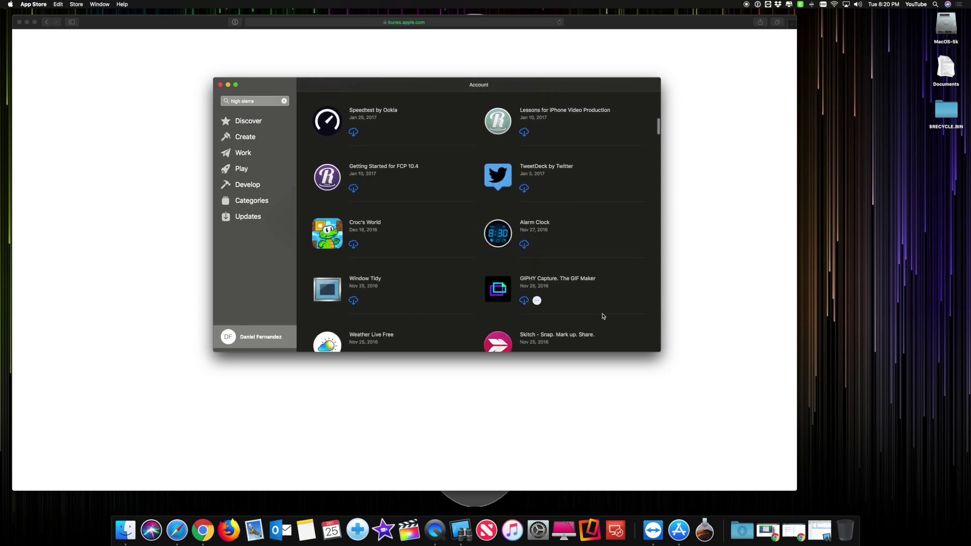
pyautogui.scroll(-9, 603, 316)
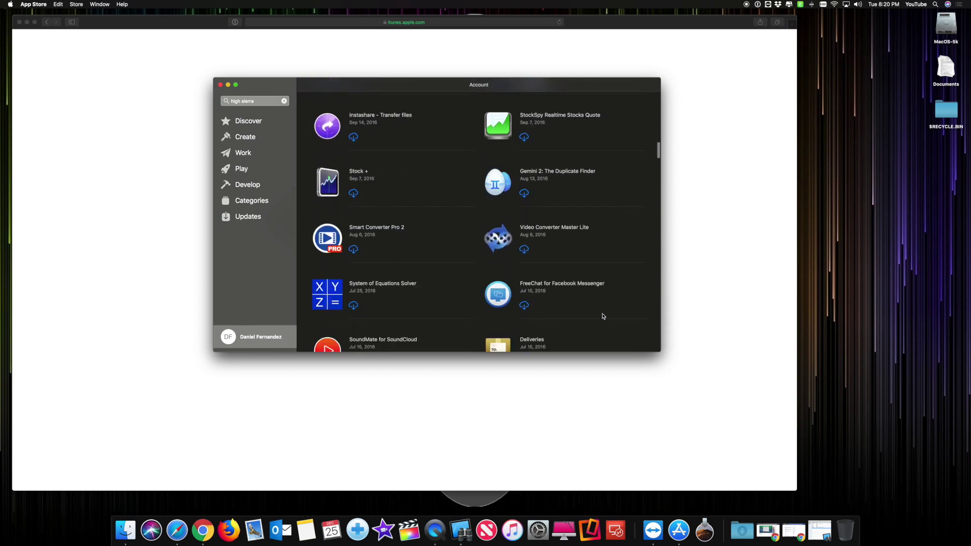
pyautogui.scroll(-10, 603, 316)
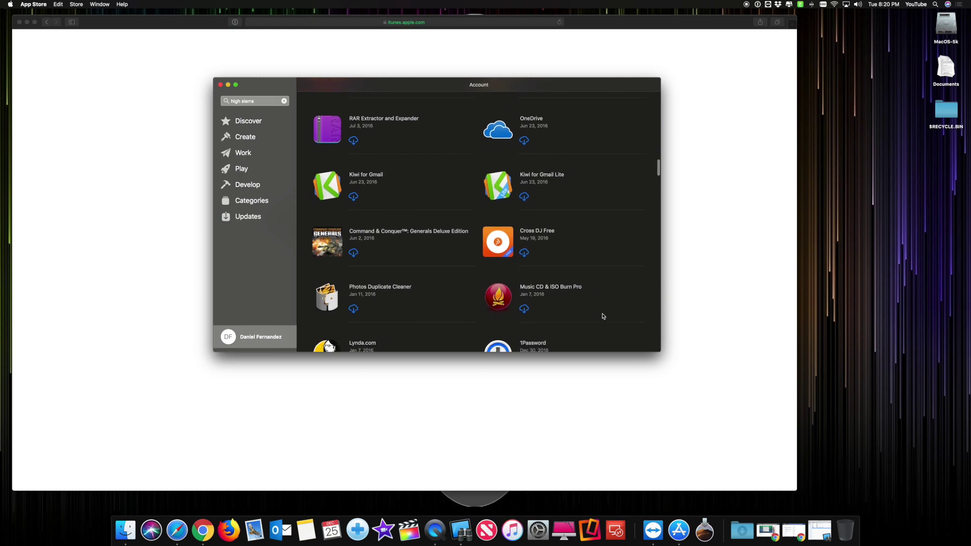
pyautogui.scroll(-10, 603, 316)
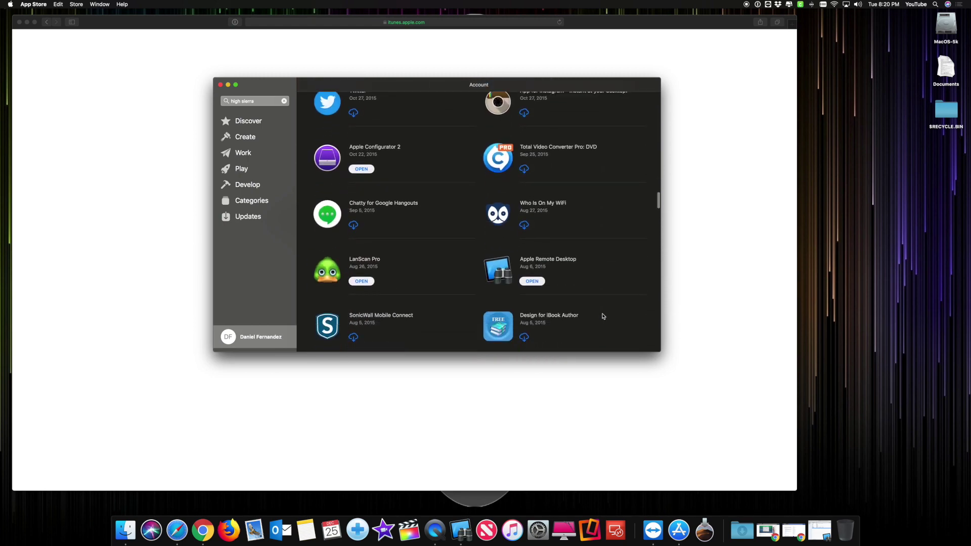
pyautogui.scroll(-10, 603, 316)
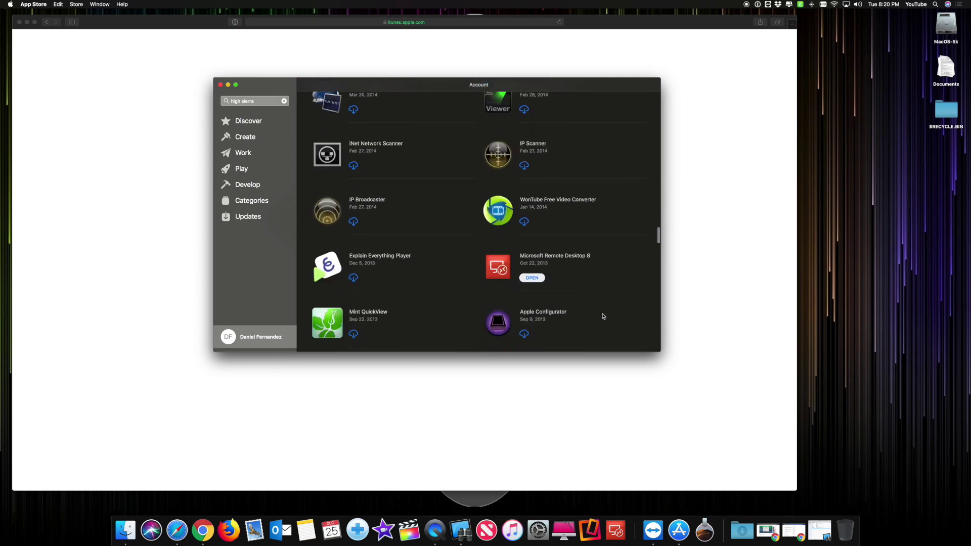
pyautogui.scroll(-10, 603, 316)
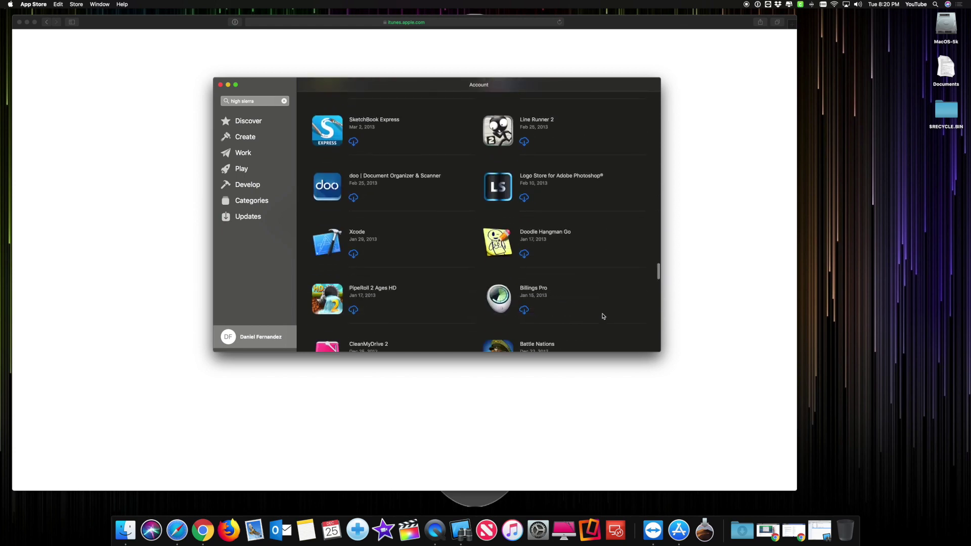
pyautogui.scroll(-1, 601, 316)
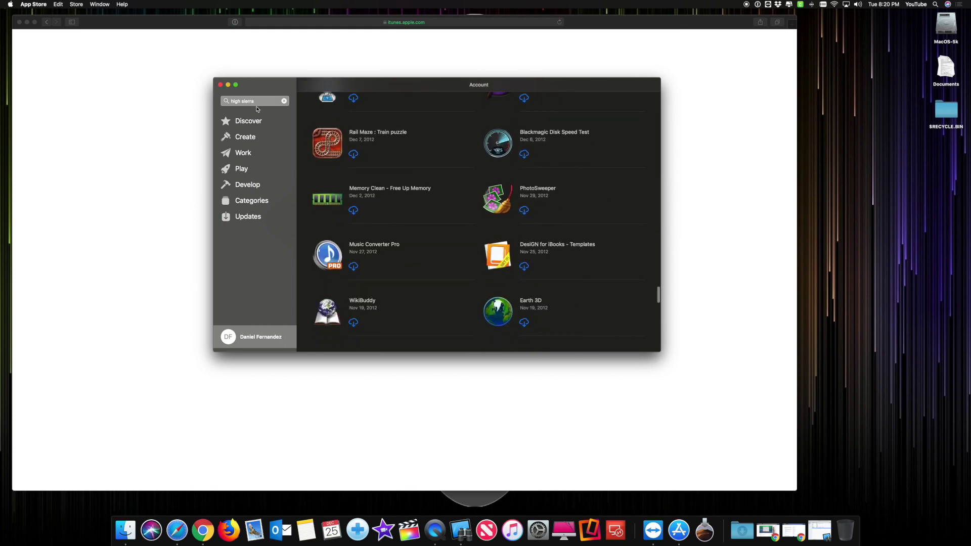
pyautogui.click(221, 85)
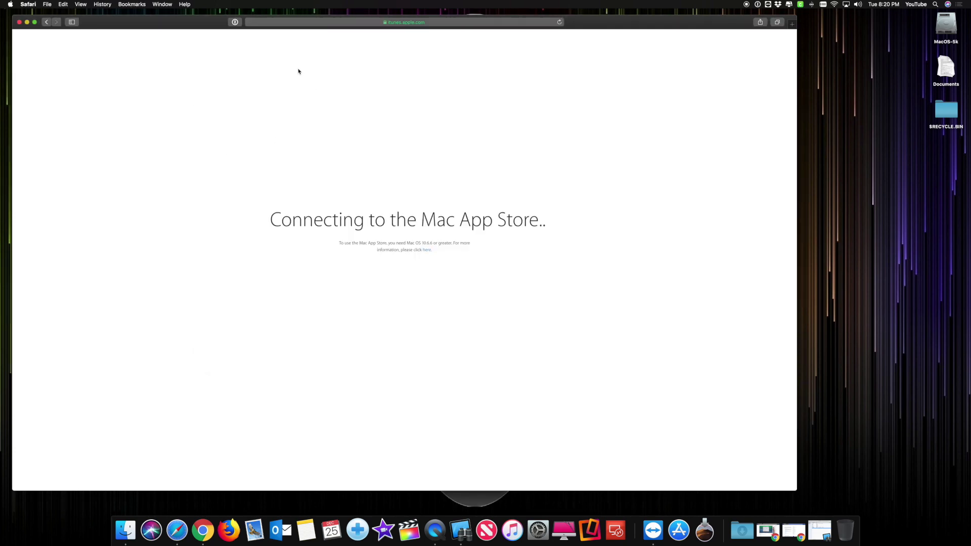
# Go to the Apple Developer account page from the address bar suggestion
pyautogui.click(304, 22)
pyautogui.write('developer')
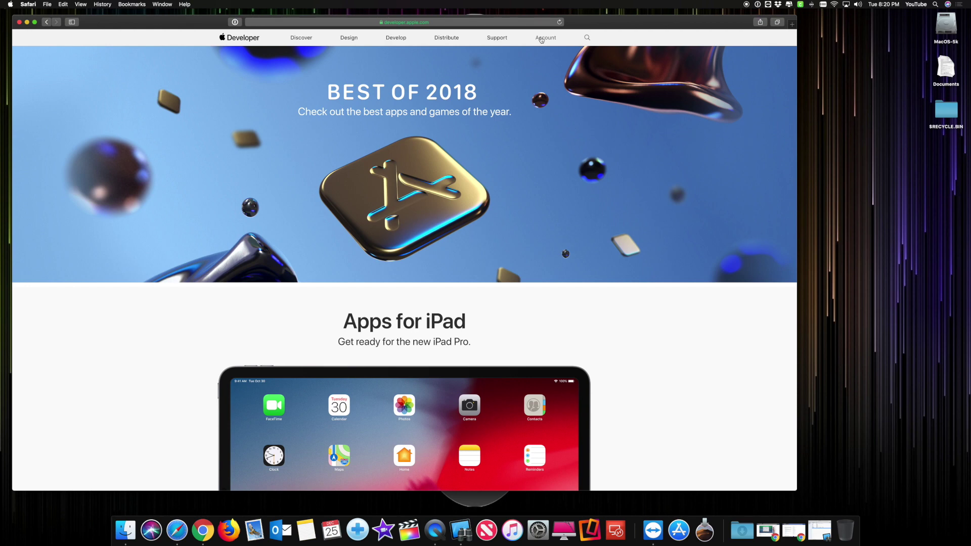
pyautogui.click(540, 40)
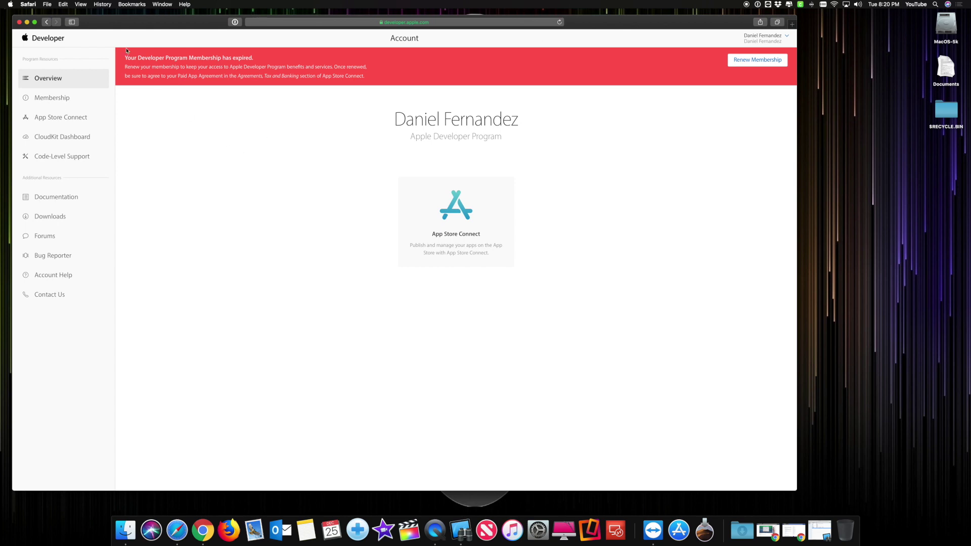
pyautogui.moveTo(126, 57); pyautogui.dragTo(368, 75)
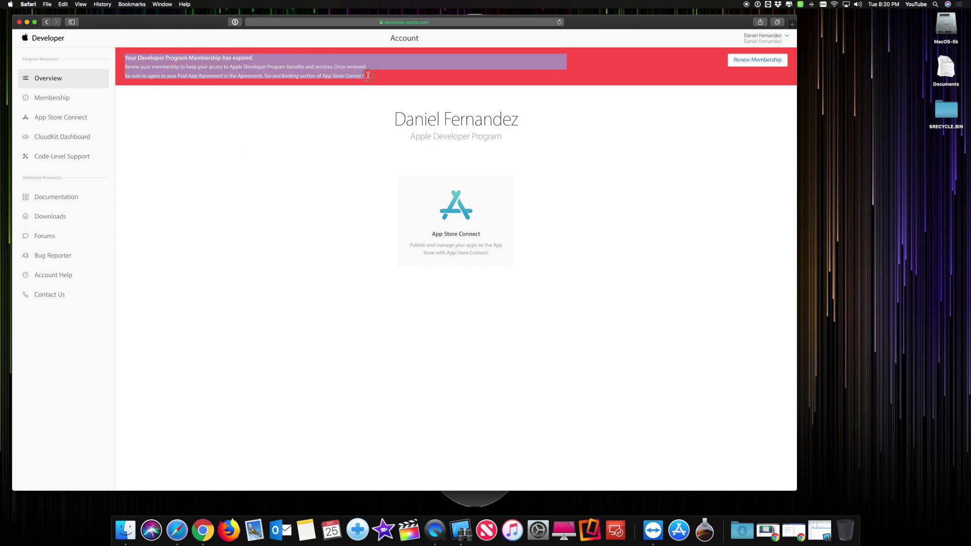
pyautogui.click(251, 203)
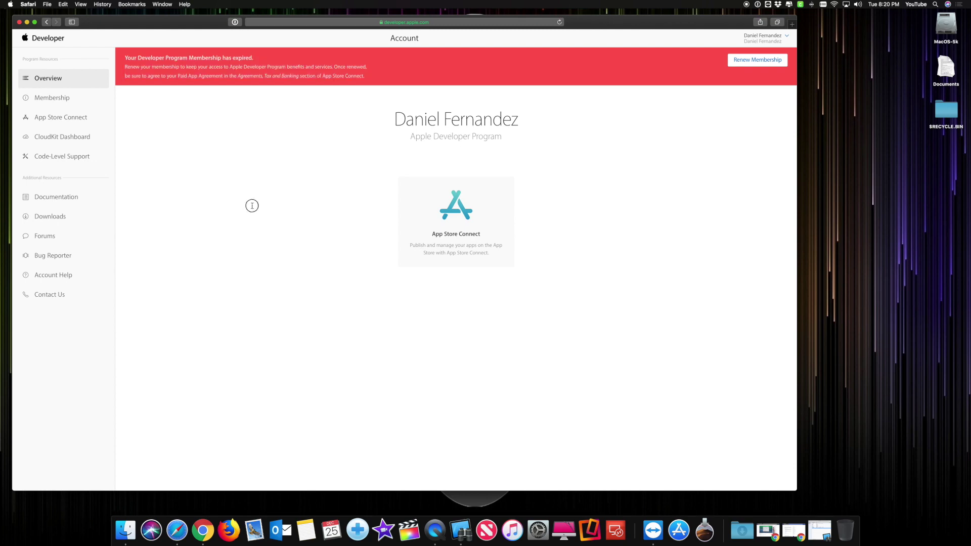
# Open Downloads in the sidebar and follow See more downloads to More Downloads
pyautogui.click(46, 220)
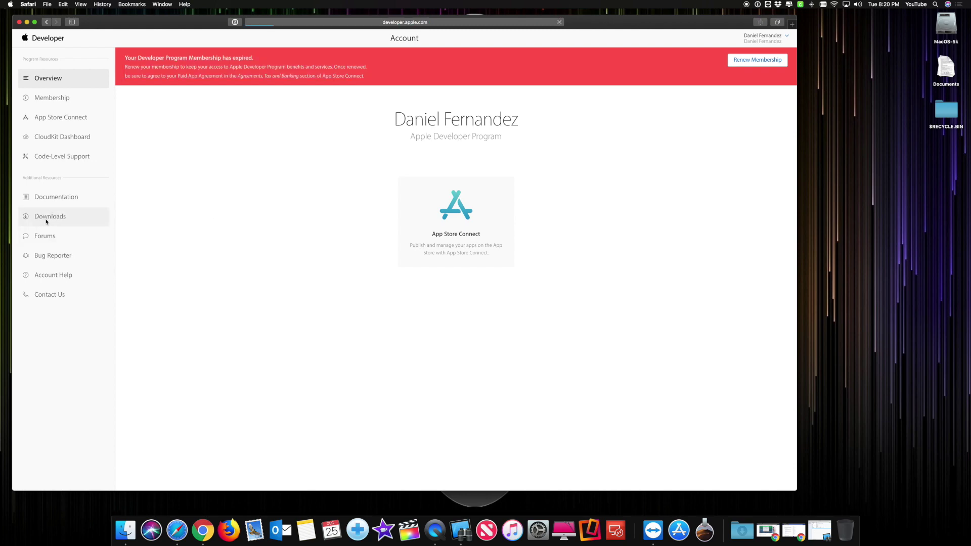
pyautogui.scroll(-3, 156, 336)
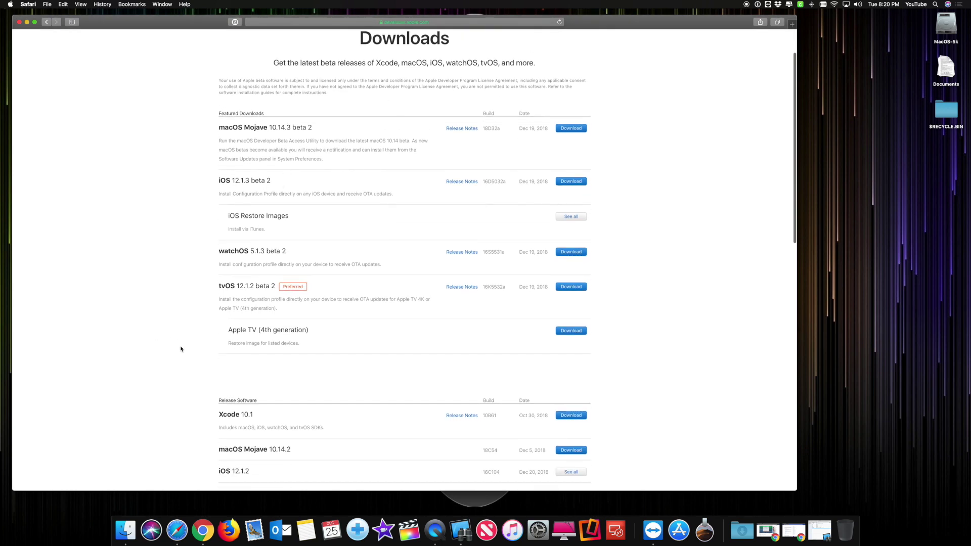
pyautogui.scroll(-10, 181, 349)
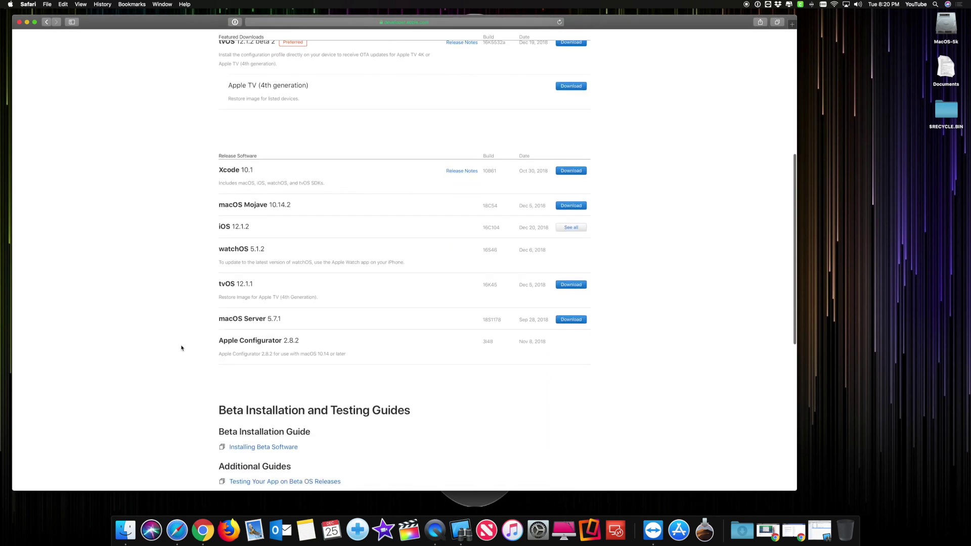
pyautogui.scroll(-5, 182, 348)
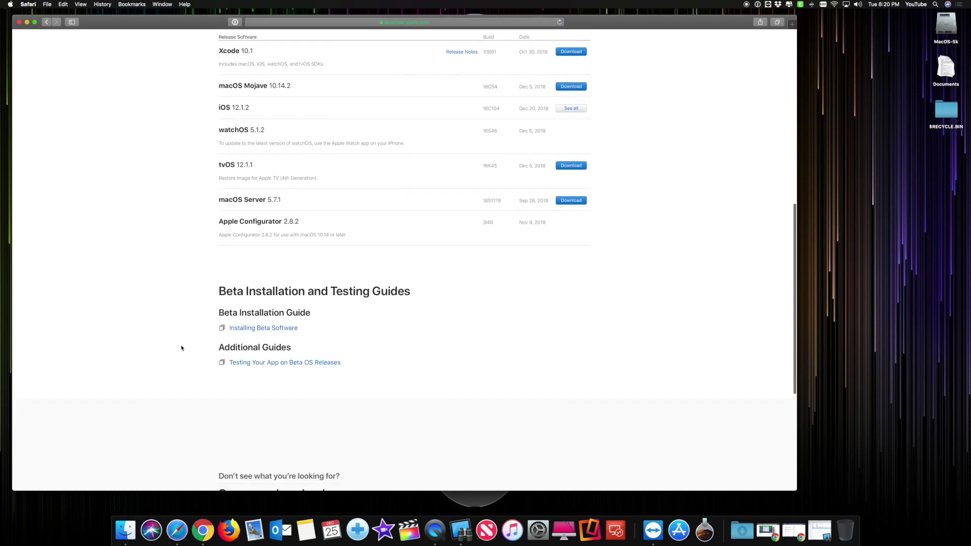
pyautogui.scroll(3, 181, 348)
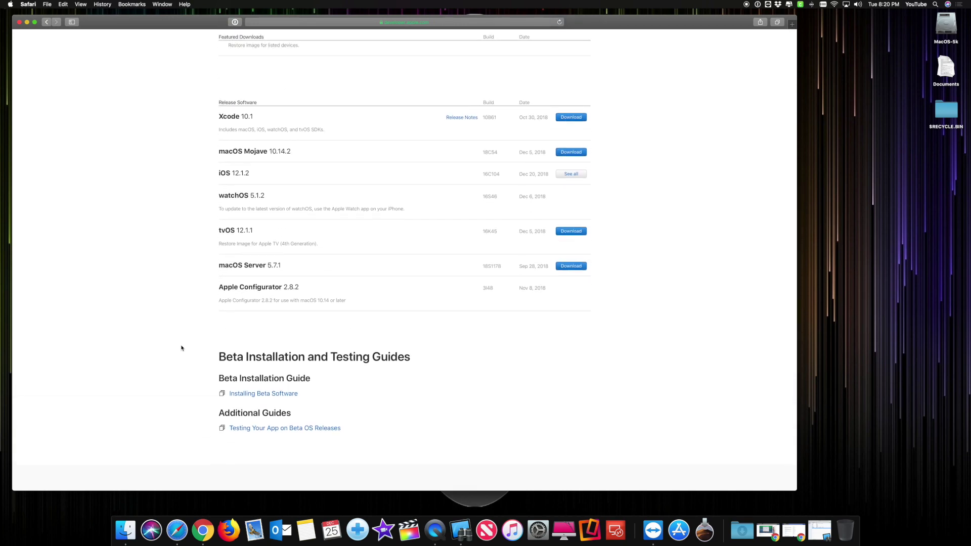
pyautogui.scroll(-8, 181, 347)
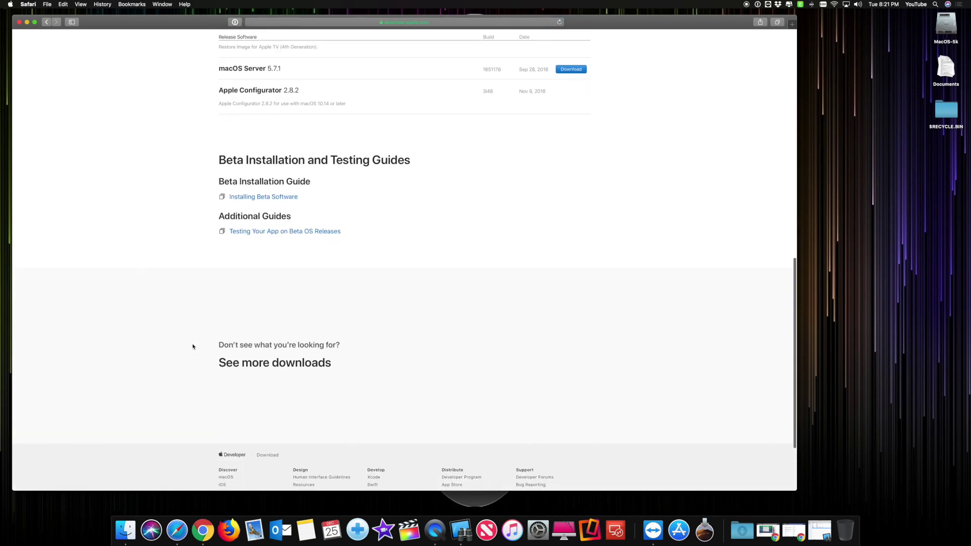
pyautogui.click(280, 369)
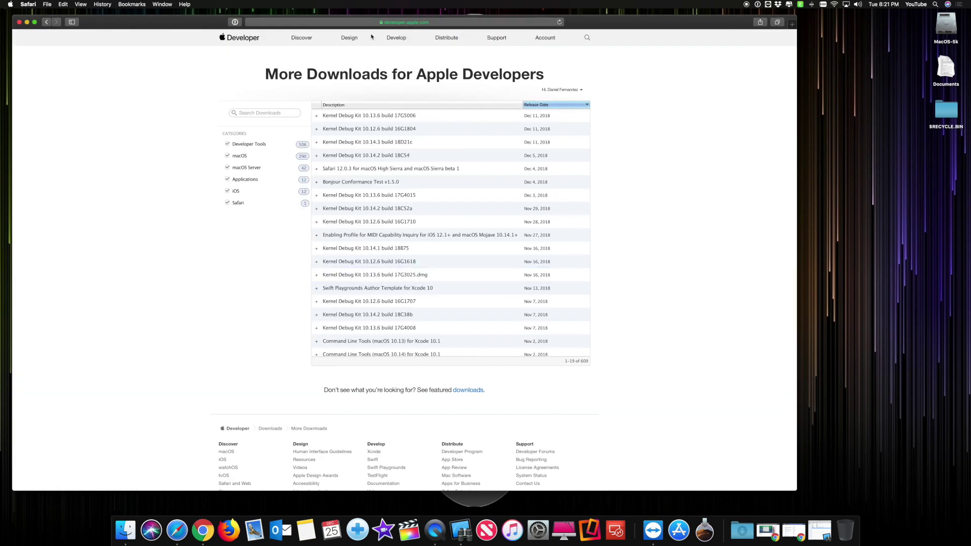
# Filter the More Downloads list to macOS only, unchecking Developer Tools, macOS Server, Applications, iOS and Safari
pyautogui.scroll(-10, 414, 254)
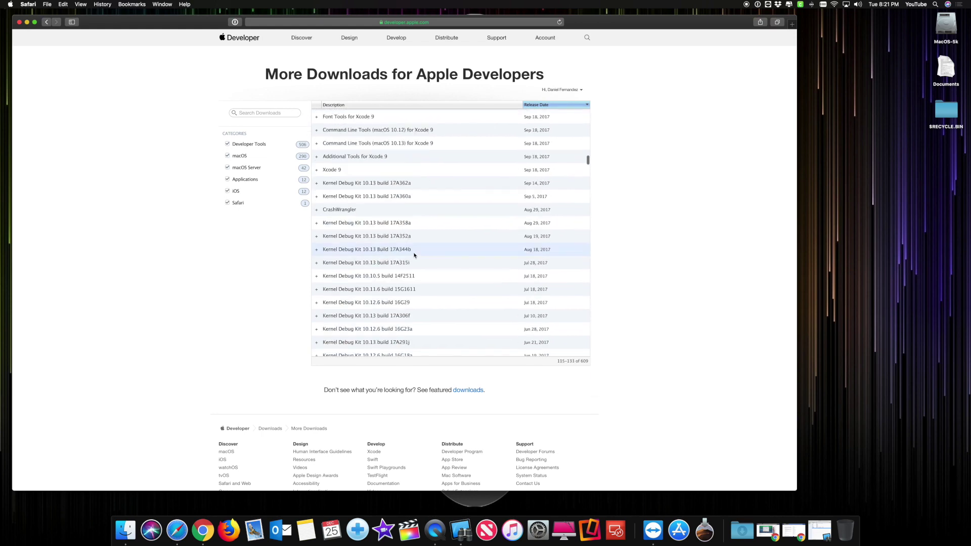
pyautogui.scroll(10, 414, 257)
pyautogui.scroll(-4, 414, 257)
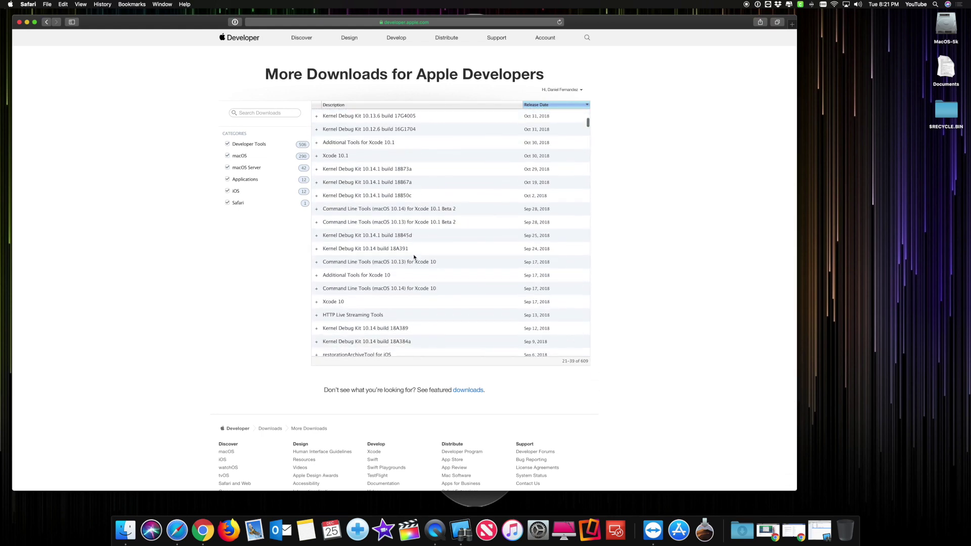
pyautogui.scroll(-5, 415, 256)
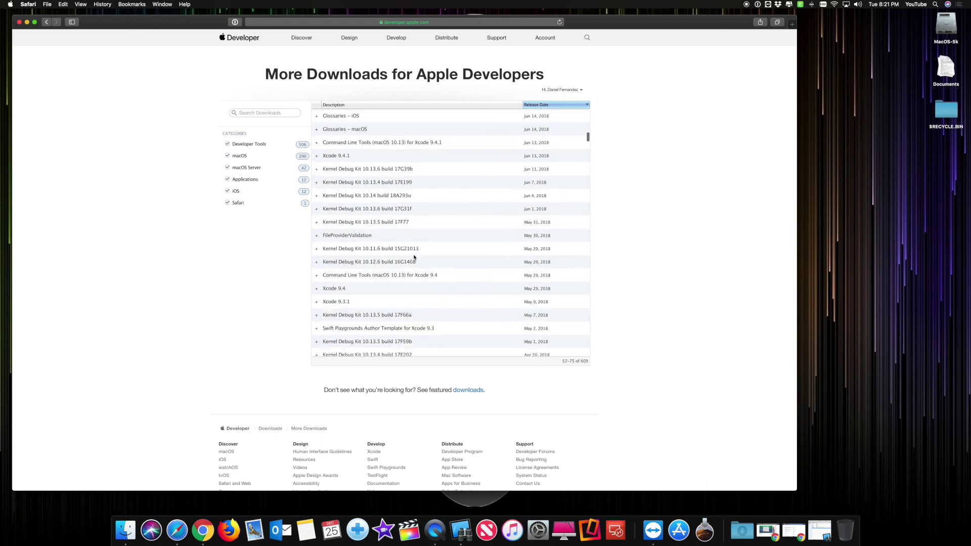
pyautogui.scroll(-4, 414, 256)
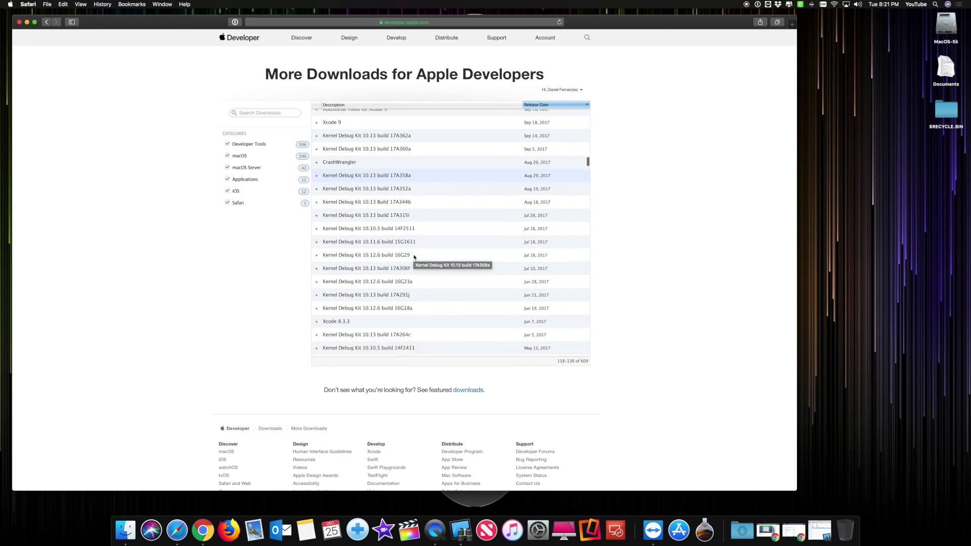
pyautogui.click(227, 145)
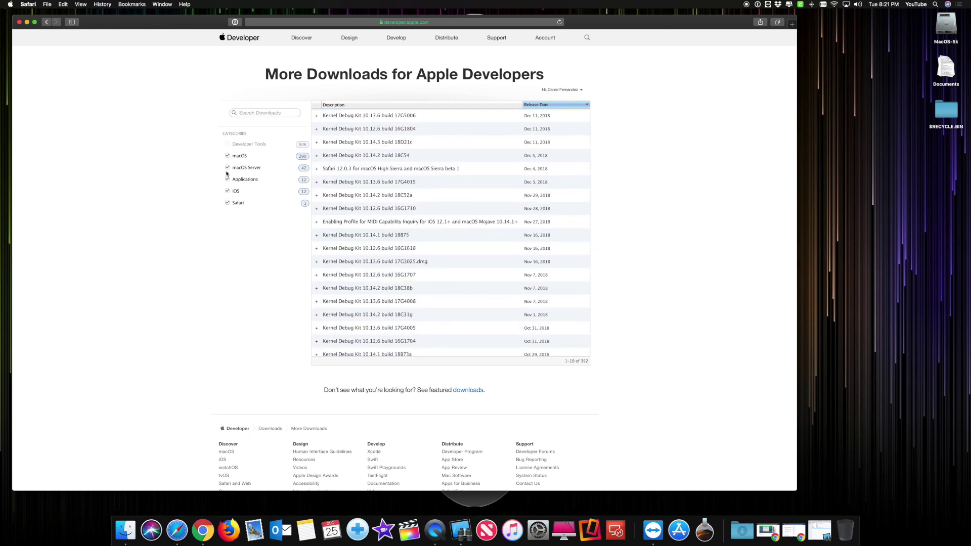
pyautogui.click(227, 167)
pyautogui.click(227, 179)
pyautogui.click(227, 192)
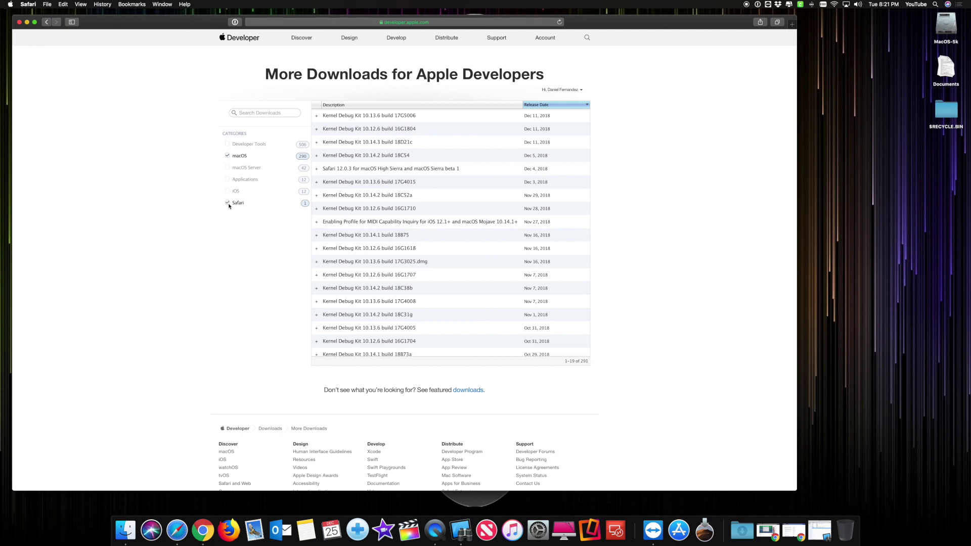
pyautogui.click(227, 203)
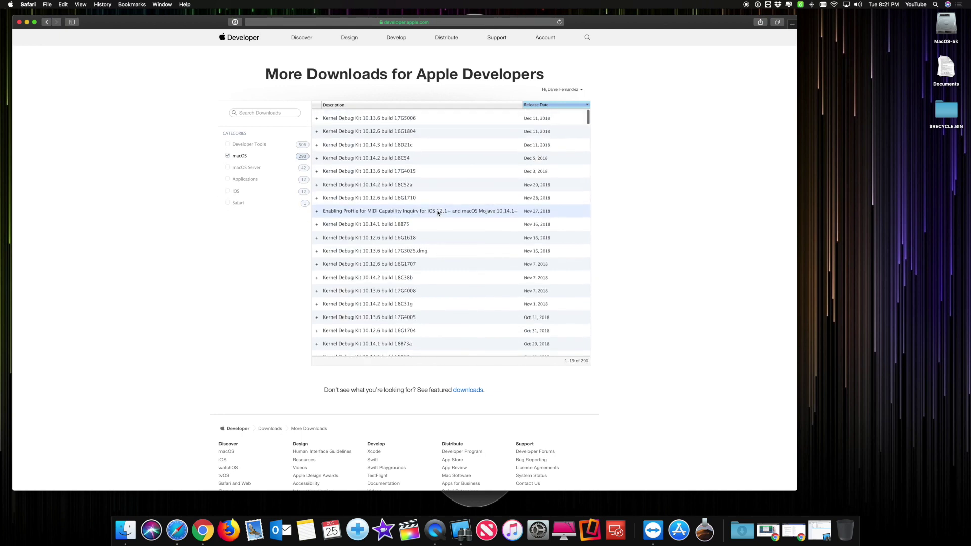
# Scroll through the 290 macOS downloads, then close the downloads window
pyautogui.scroll(-10, 438, 213)
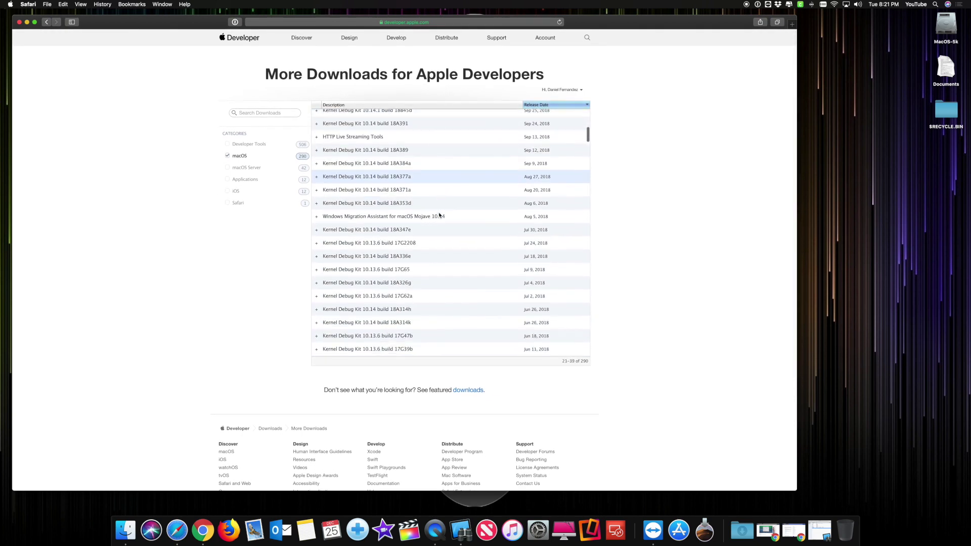
pyautogui.scroll(-9, 439, 215)
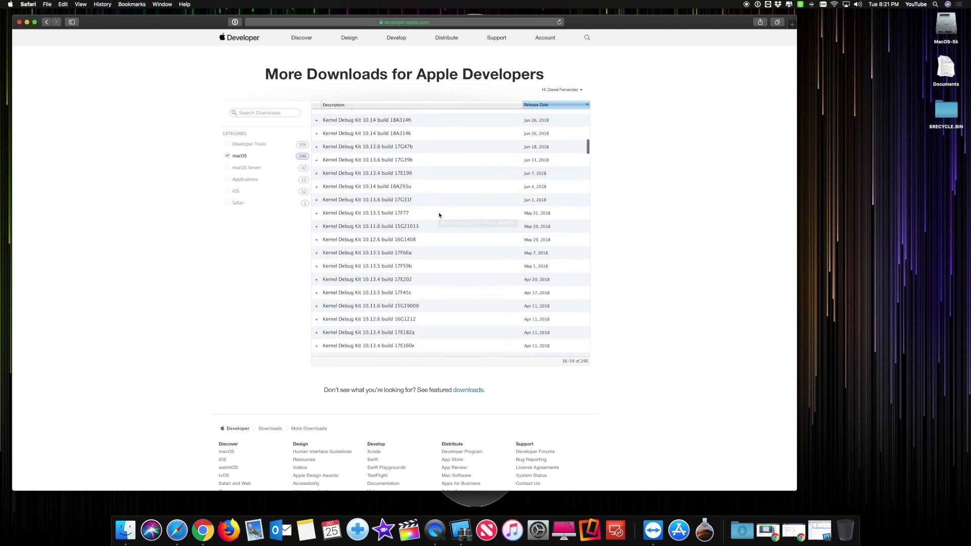
pyautogui.scroll(-15, 439, 215)
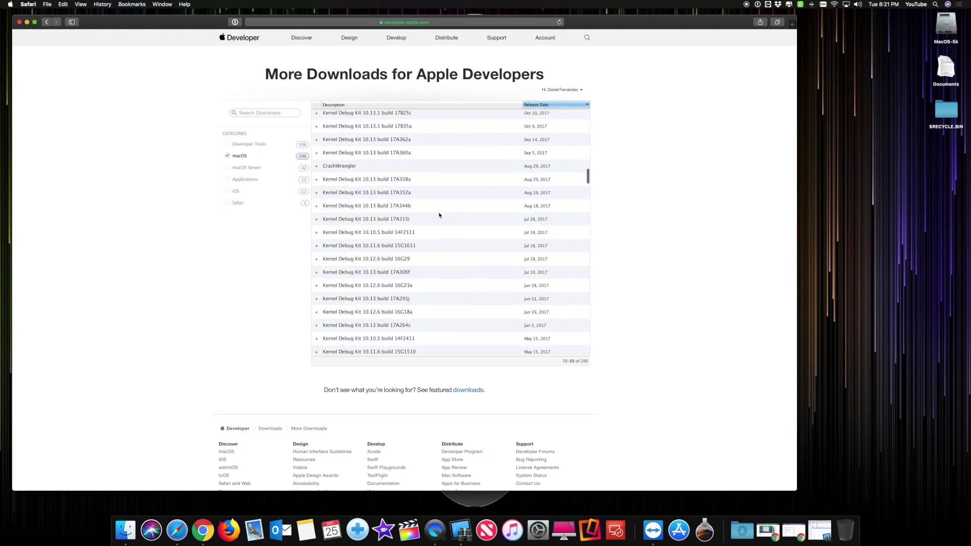
pyautogui.scroll(-13, 439, 215)
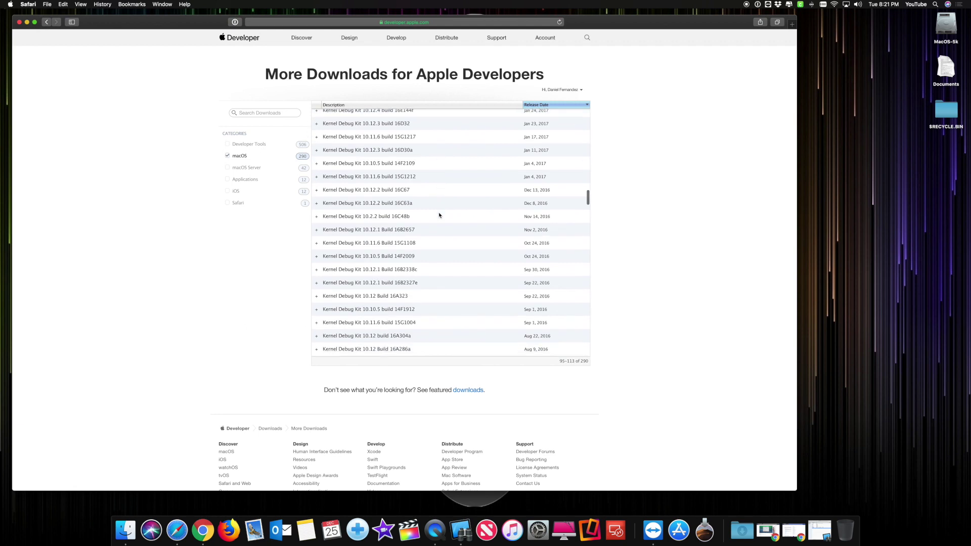
pyautogui.scroll(-15, 439, 215)
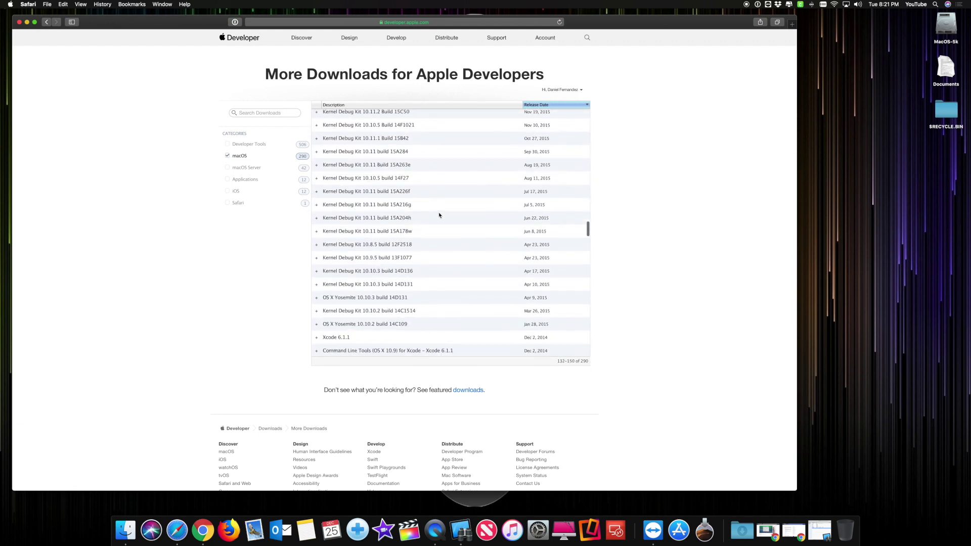
pyautogui.scroll(-2, 439, 215)
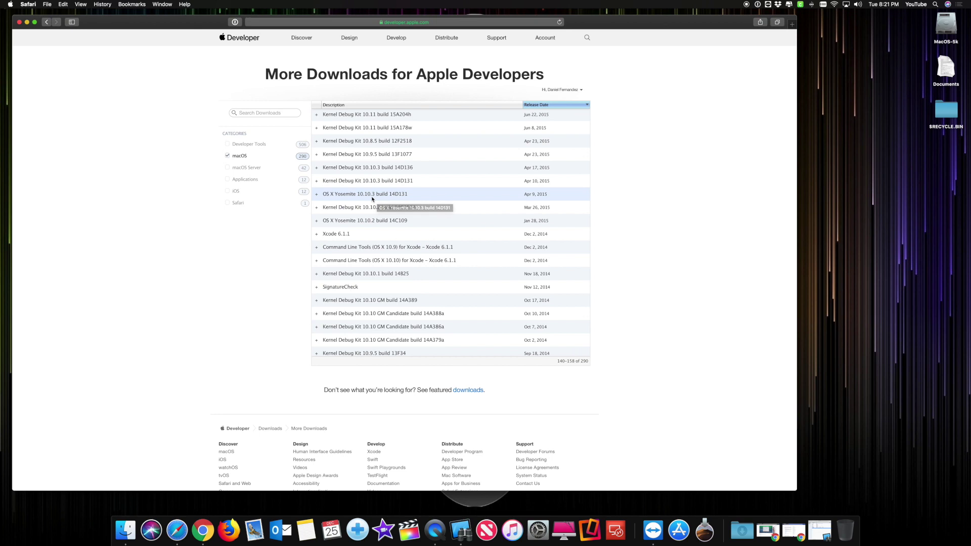
pyautogui.scroll(-2, 372, 199)
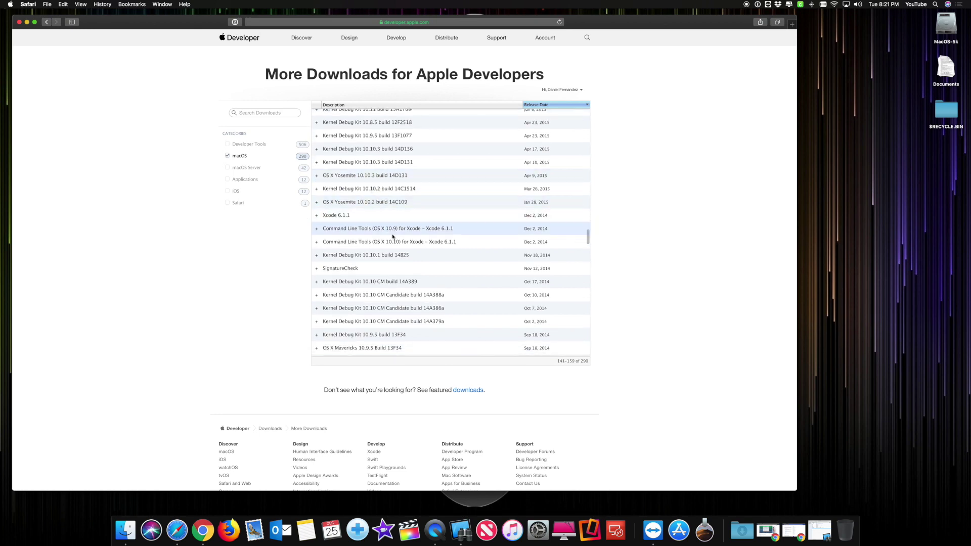
pyautogui.scroll(-5, 445, 301)
pyautogui.scroll(-3, 448, 301)
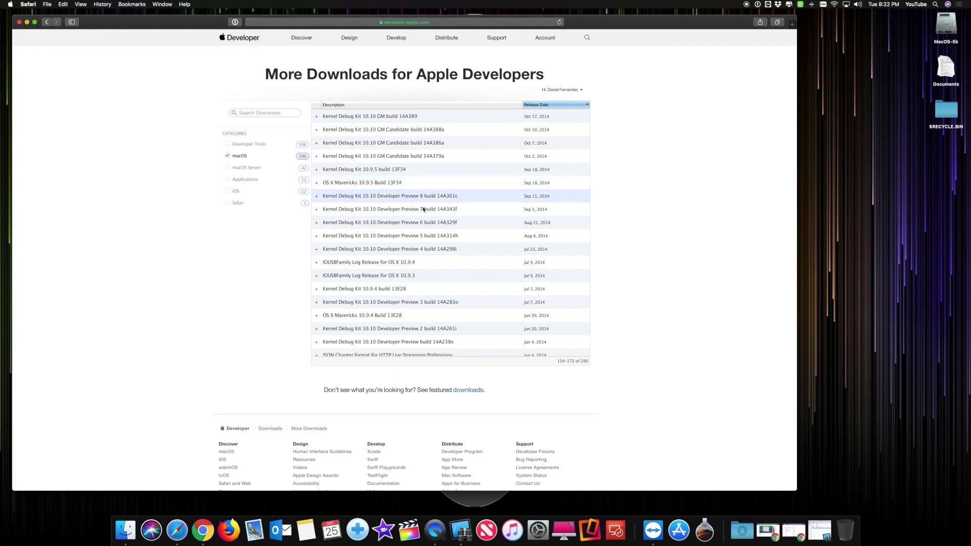
pyautogui.scroll(-4, 432, 300)
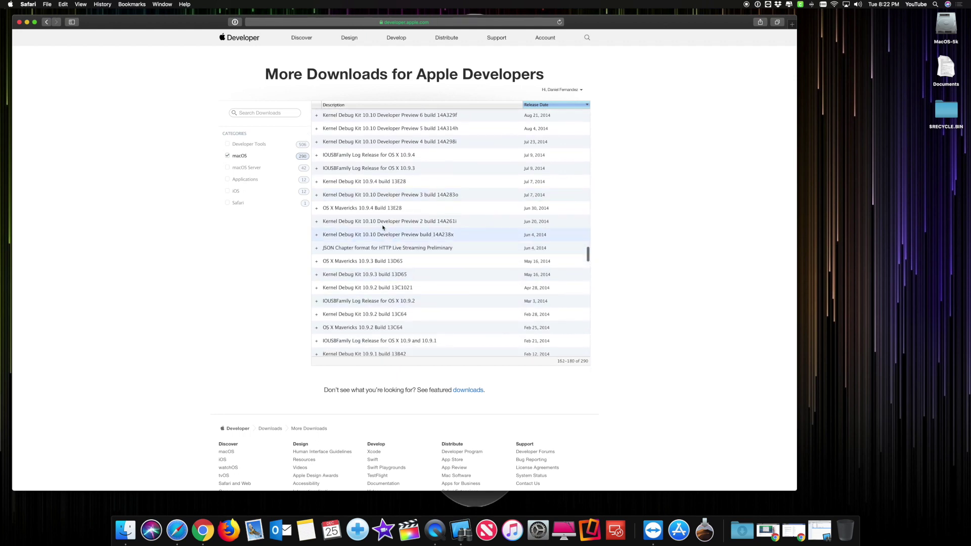
pyautogui.scroll(-3, 426, 324)
pyautogui.scroll(-1, 426, 325)
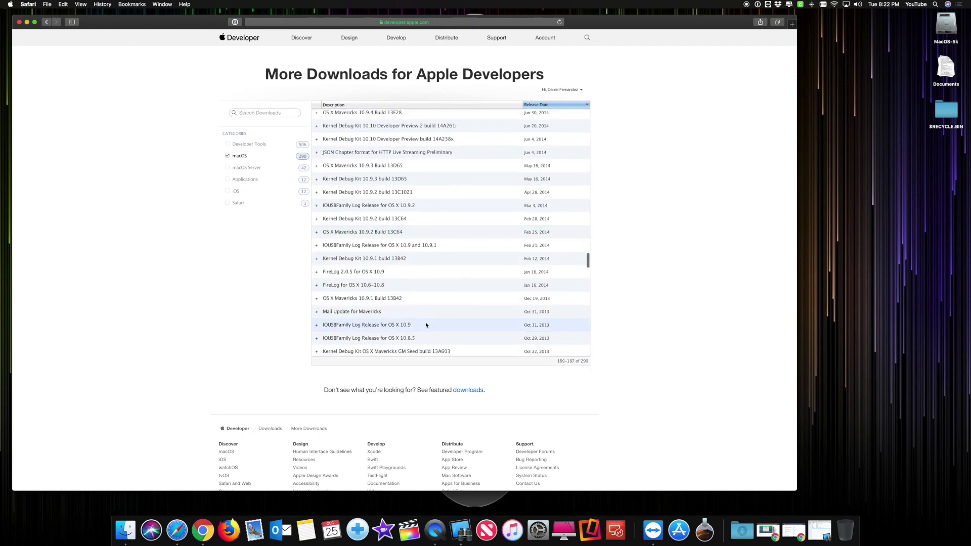
pyautogui.scroll(20, 427, 325)
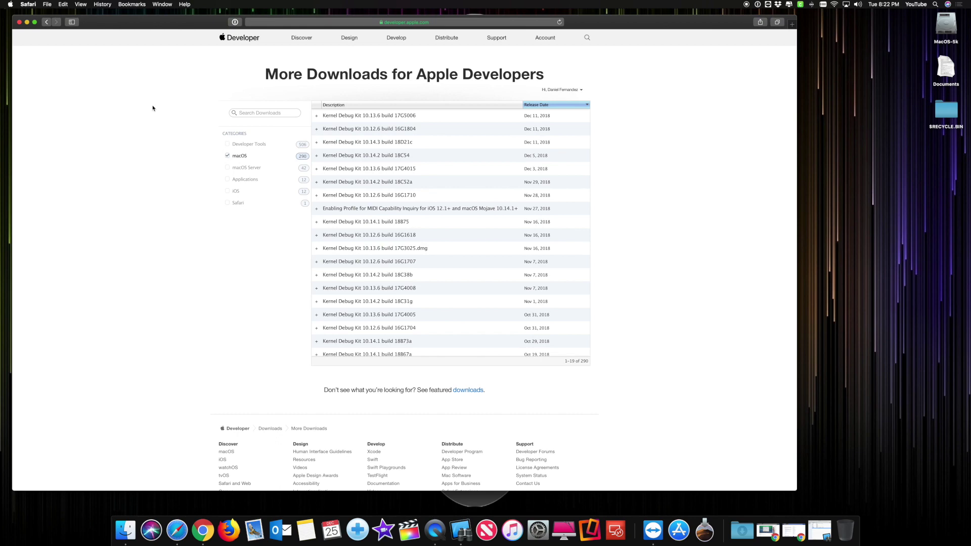
pyautogui.click(20, 22)
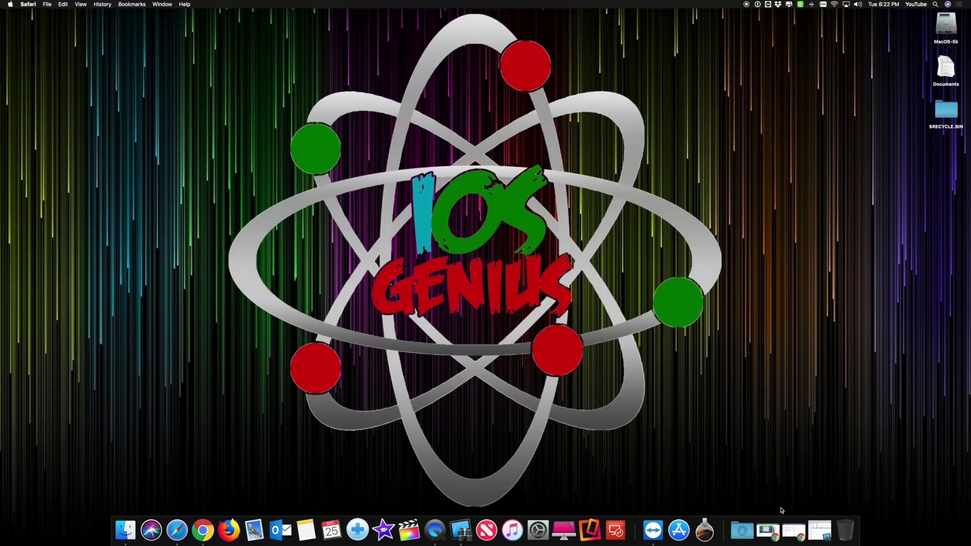
# Take control of the Mac Pro in Remote Desktop and show About This Mac, revealing macOS High Sierra 10.13.6
pyautogui.click(808, 536)
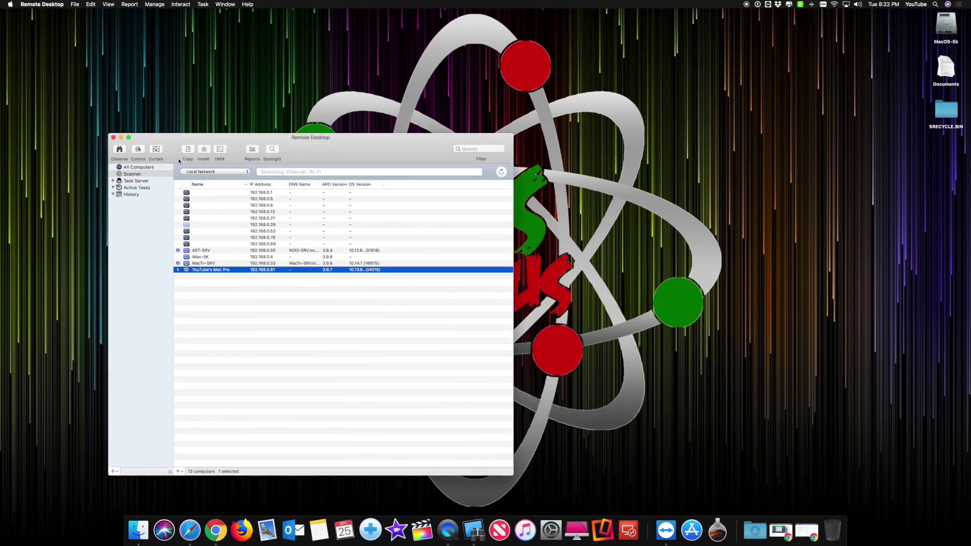
pyautogui.click(141, 151)
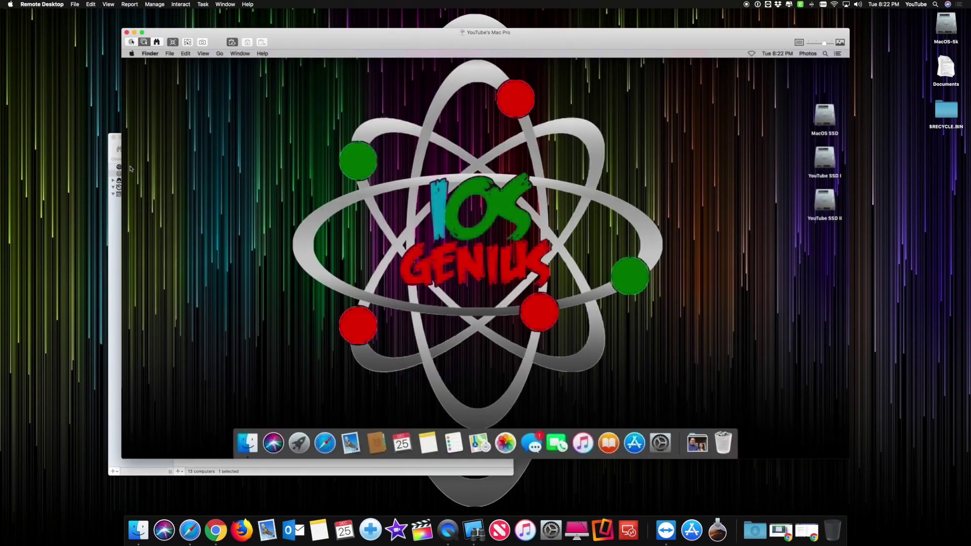
pyautogui.click(120, 148)
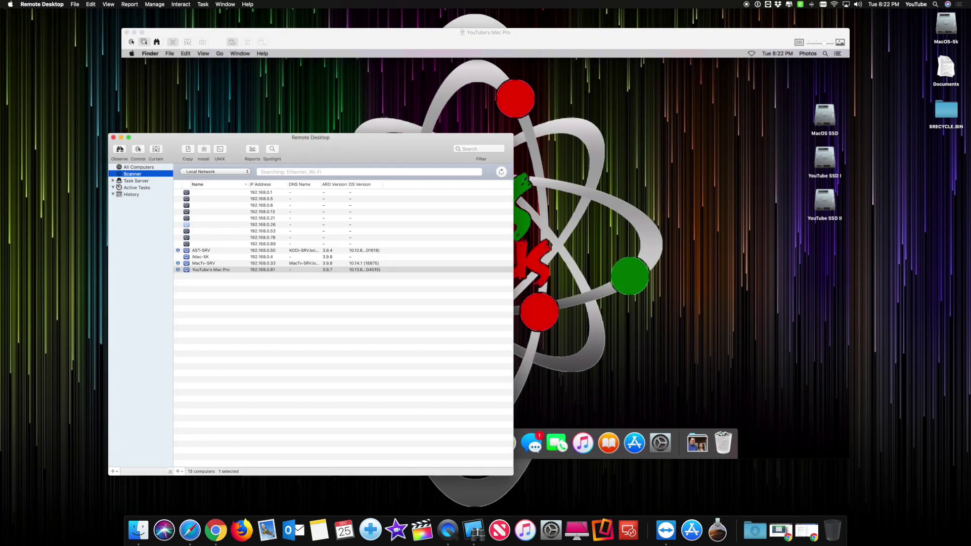
pyautogui.click(121, 138)
pyautogui.moveTo(252, 38); pyautogui.dragTo(222, 32)
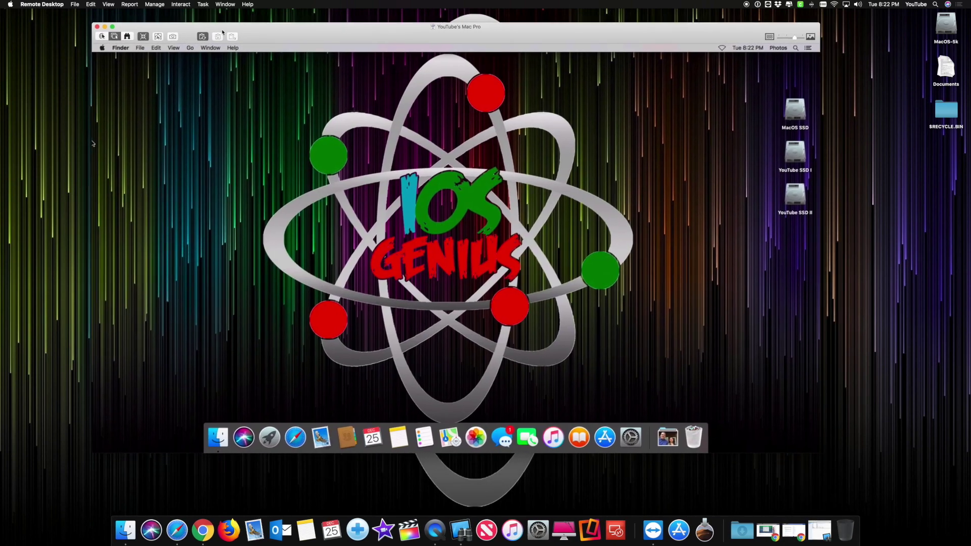
pyautogui.click(102, 47)
pyautogui.click(119, 57)
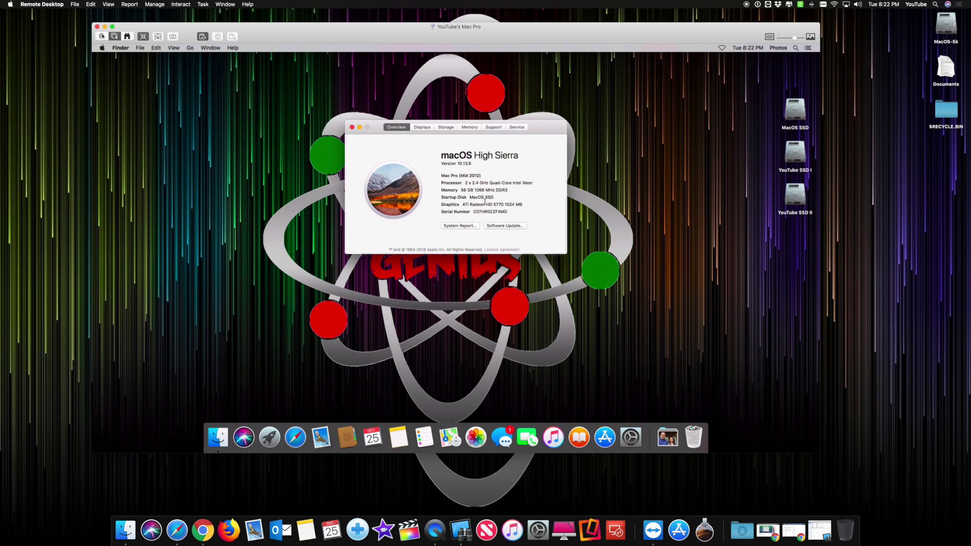
# Check the exact High Sierra build, close About This Mac, and launch App Store via Spotlight
pyautogui.click(469, 163)
pyautogui.click(352, 127)
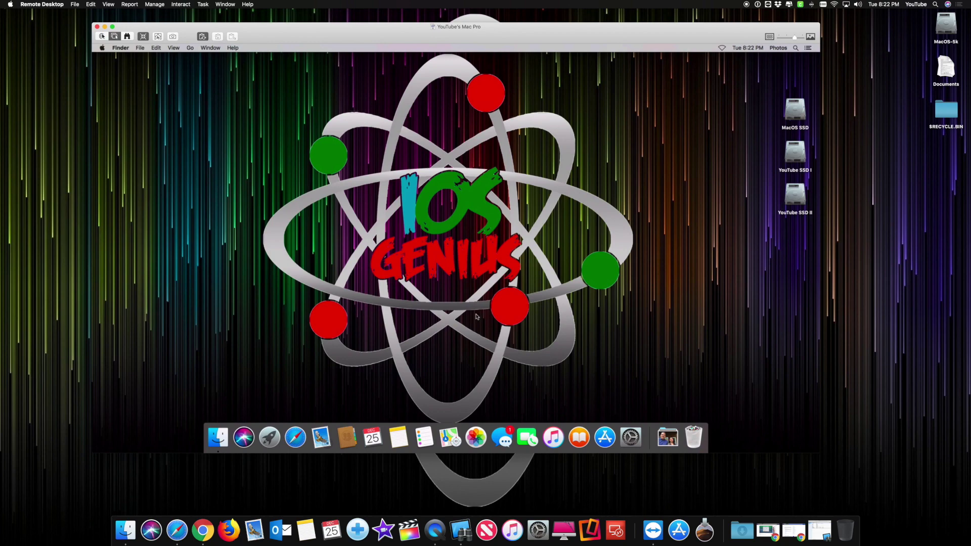
pyautogui.press('super+space')
pyautogui.write('app')
pyautogui.press('Return')
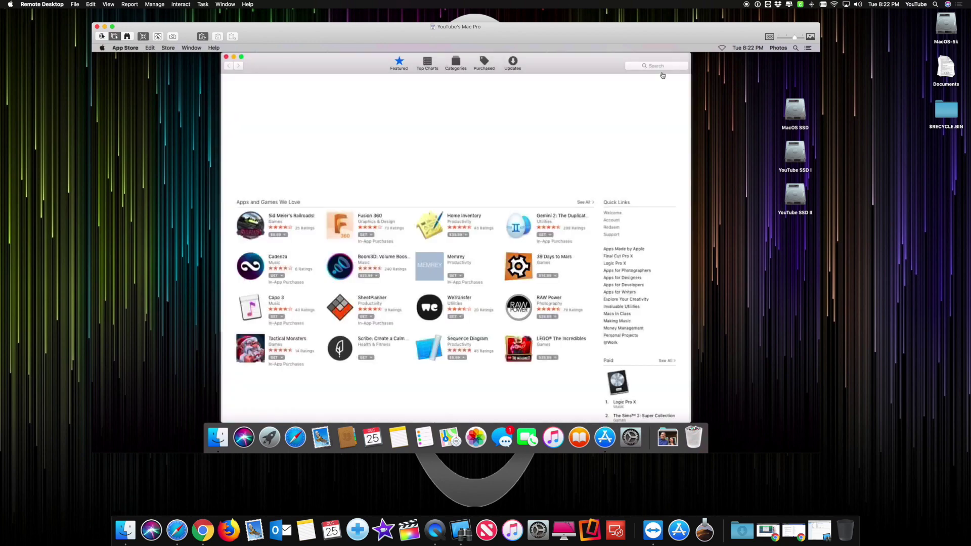
# Search the App Store for 'osx sierra' and check Purchased for a Sierra installer
pyautogui.click(650, 66)
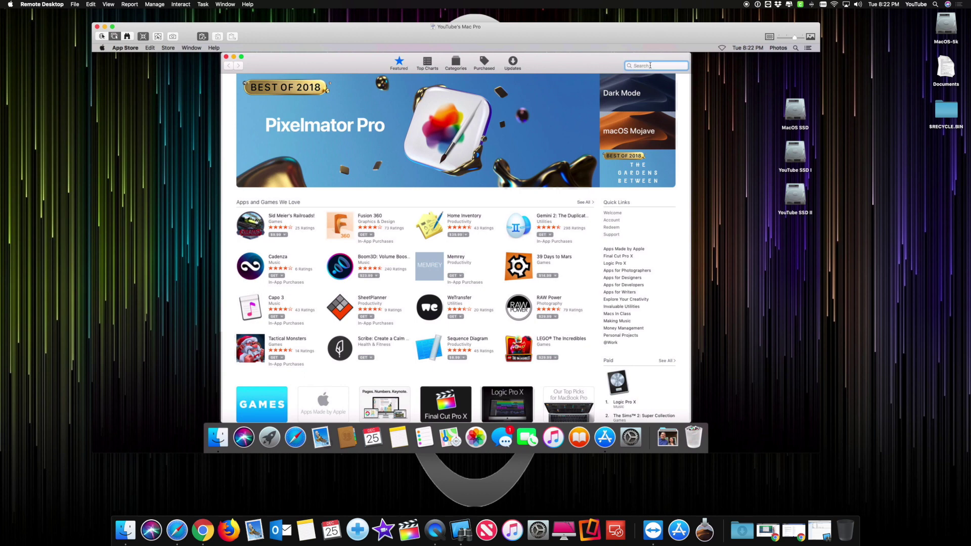
pyautogui.write('osxsie')
pyautogui.press('BackSpace')
pyautogui.press('BackSpace')
pyautogui.press('BackSpace')
pyautogui.write('se')
pyautogui.press('BackSpace')
pyautogui.write('ierra')
pyautogui.press('Return')
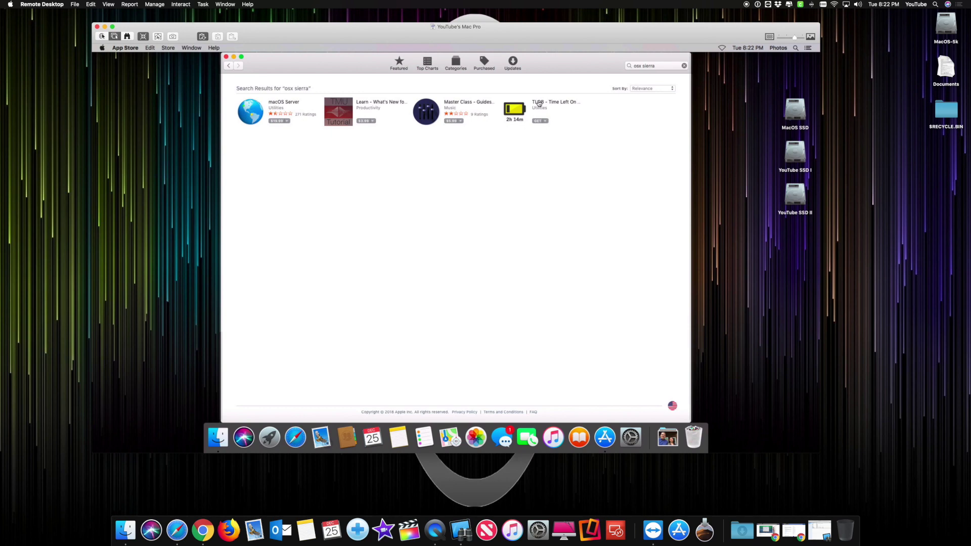
pyautogui.click(484, 63)
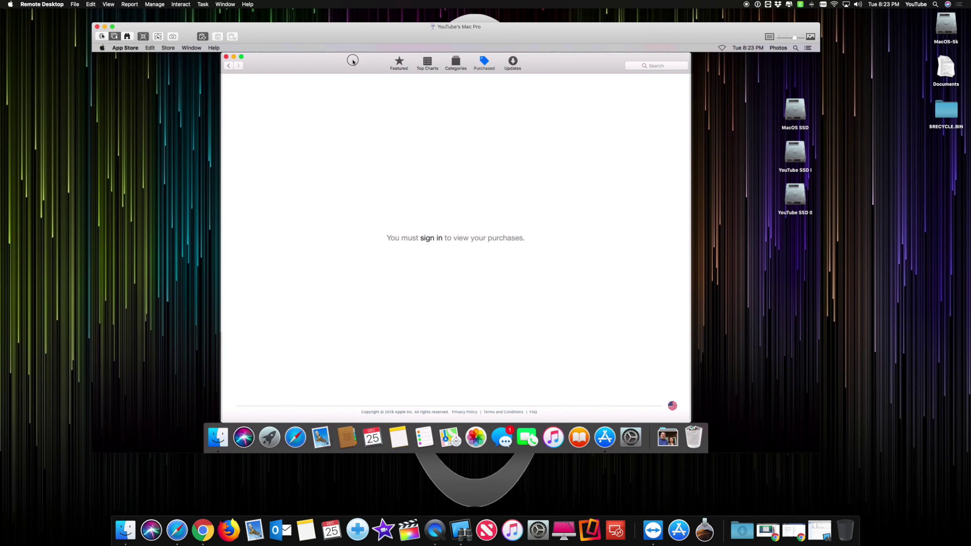
pyautogui.click(401, 62)
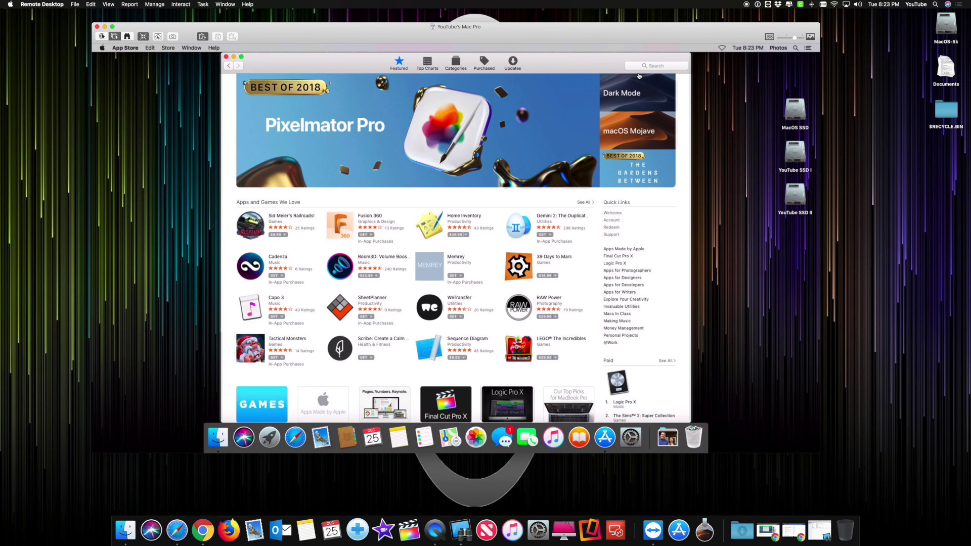
# Repeat the 'osx sierra' search, find no installer, and return to Featured before switching to Safari
pyautogui.click(646, 65)
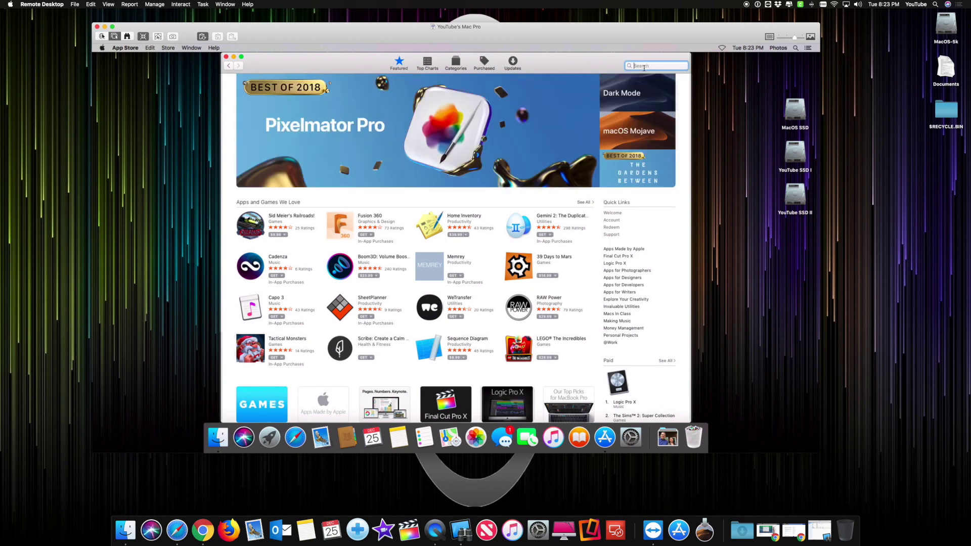
pyautogui.write('osx sierra')
pyautogui.press('Return')
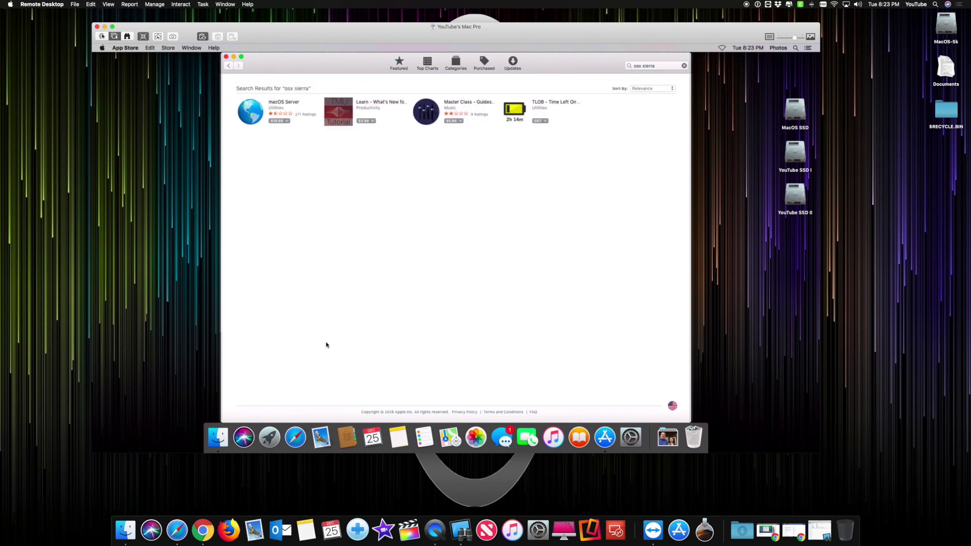
pyautogui.click(399, 64)
pyautogui.click(296, 437)
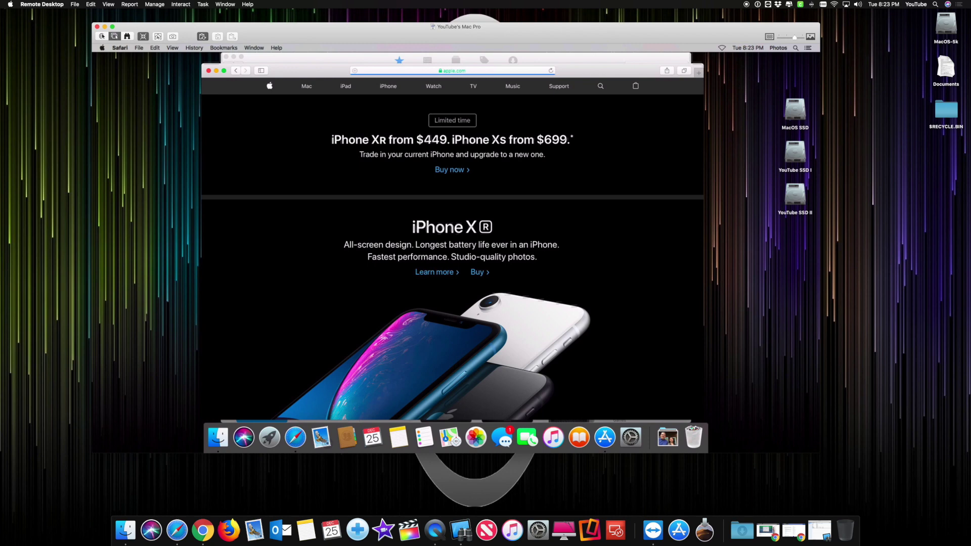
# Search apple.com for 'osx sierra' and open the How to upgrade to macOS Sierra article
pyautogui.click(601, 86)
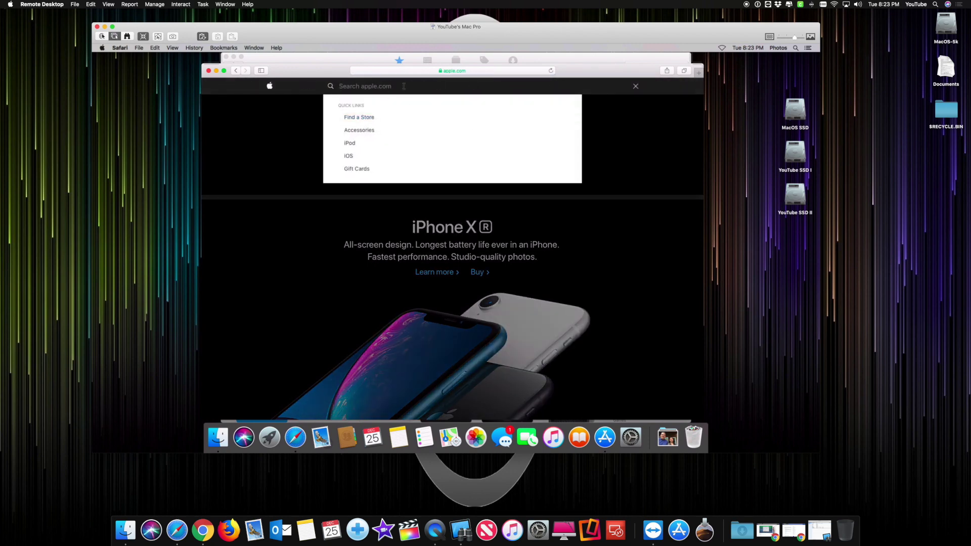
pyautogui.write('osx sierr')
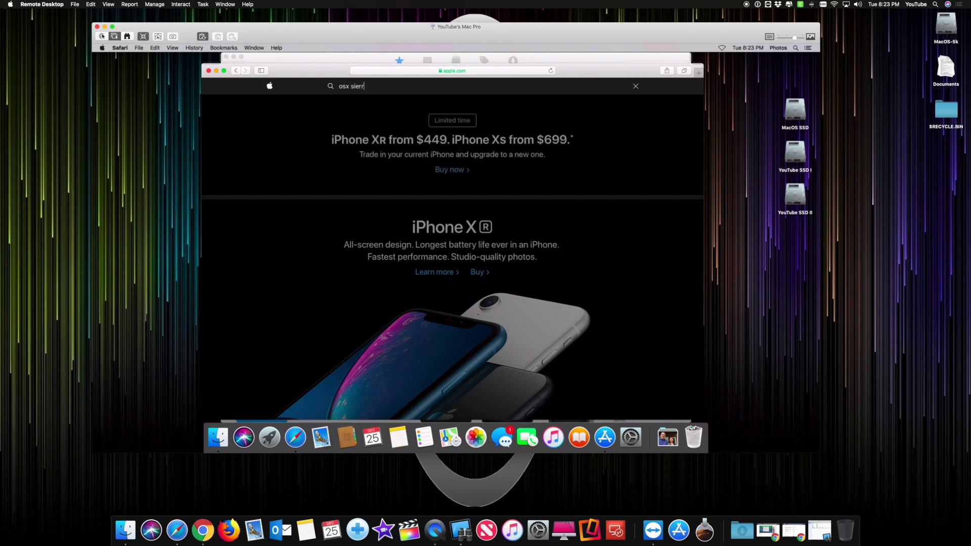
pyautogui.write('a')
pyautogui.press('Return')
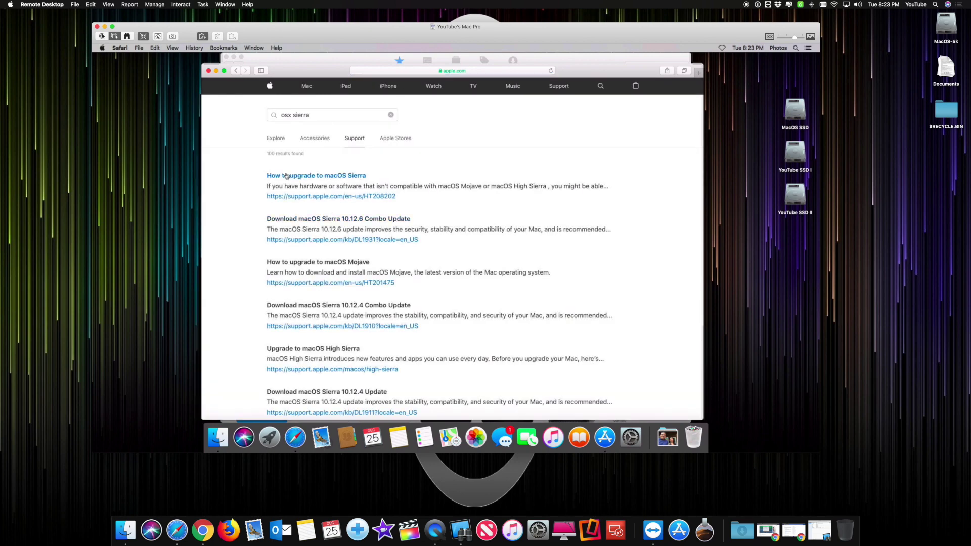
pyautogui.click(346, 176)
# Scroll to the Download macOS Sierra step and follow its Get macOS Sierra link
pyautogui.scroll(-10, 477, 287)
pyautogui.scroll(-7, 477, 286)
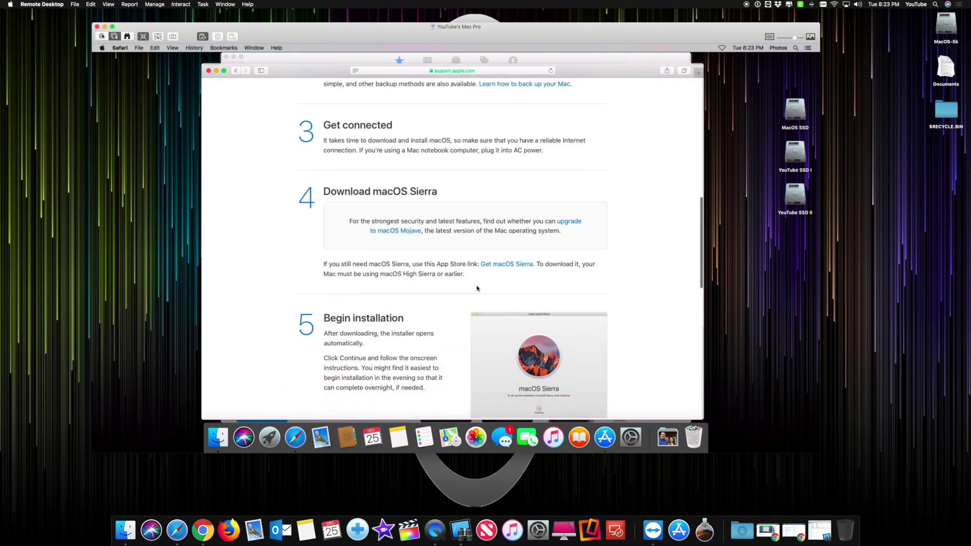
pyautogui.moveTo(335, 215); pyautogui.dragTo(412, 216)
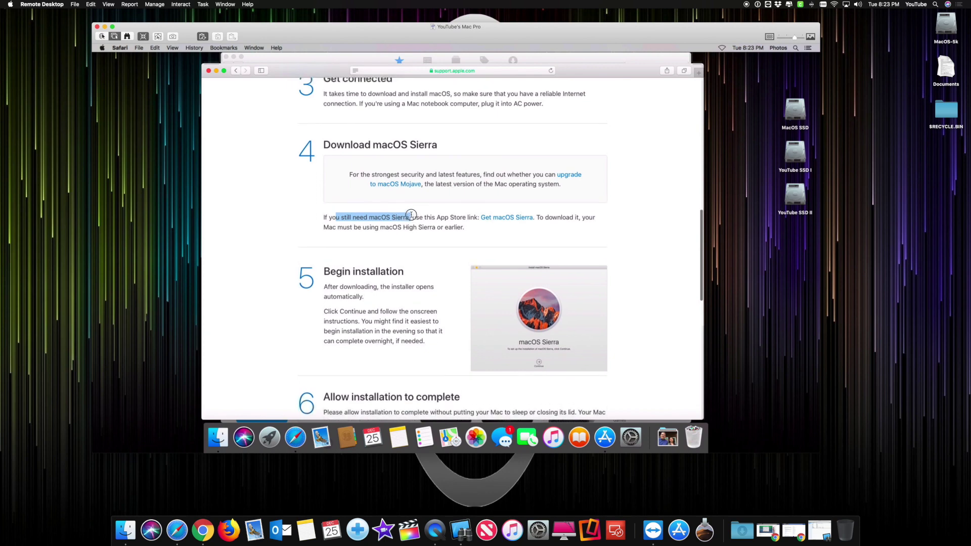
pyautogui.click(512, 224)
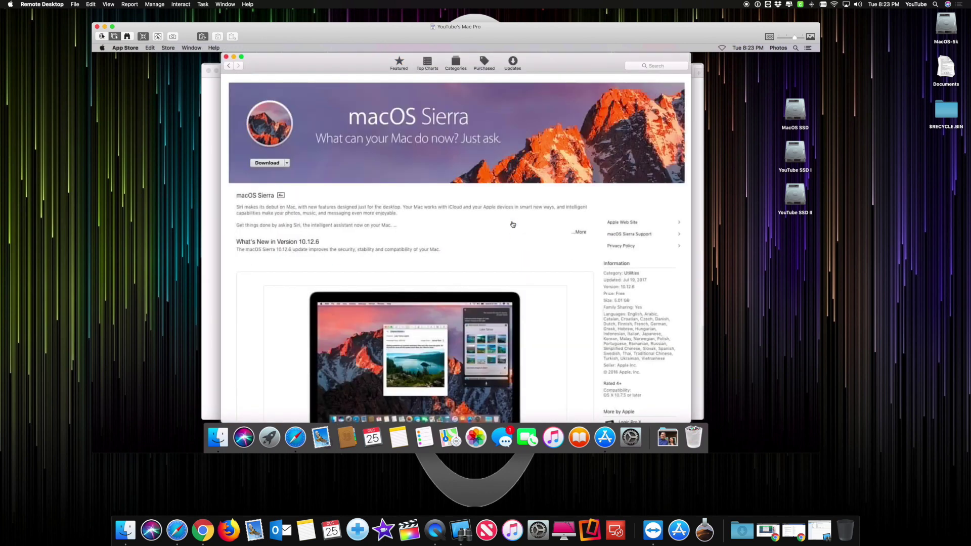
# Download macOS Sierra 10.12.6 from its App Store page, confirming the older-version prompt
pyautogui.click(268, 163)
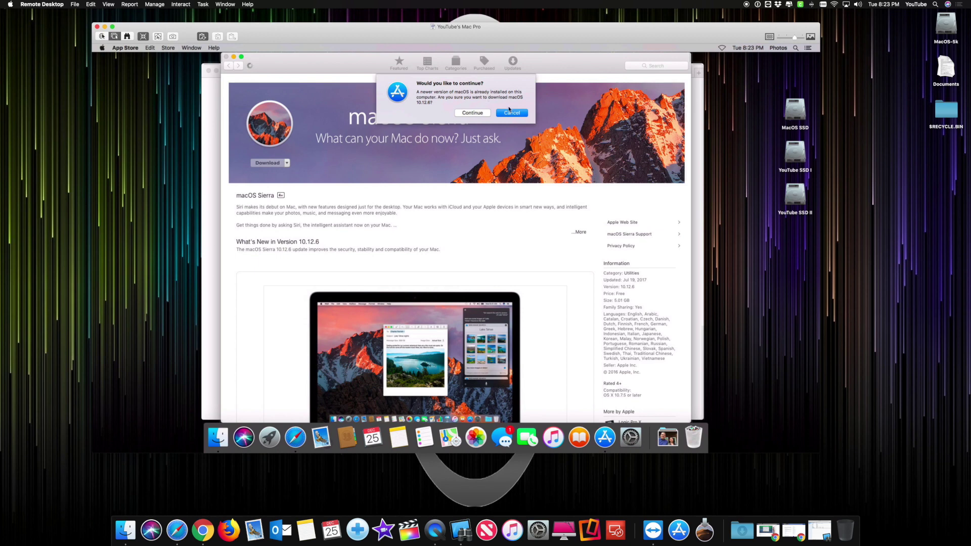
pyautogui.click(472, 112)
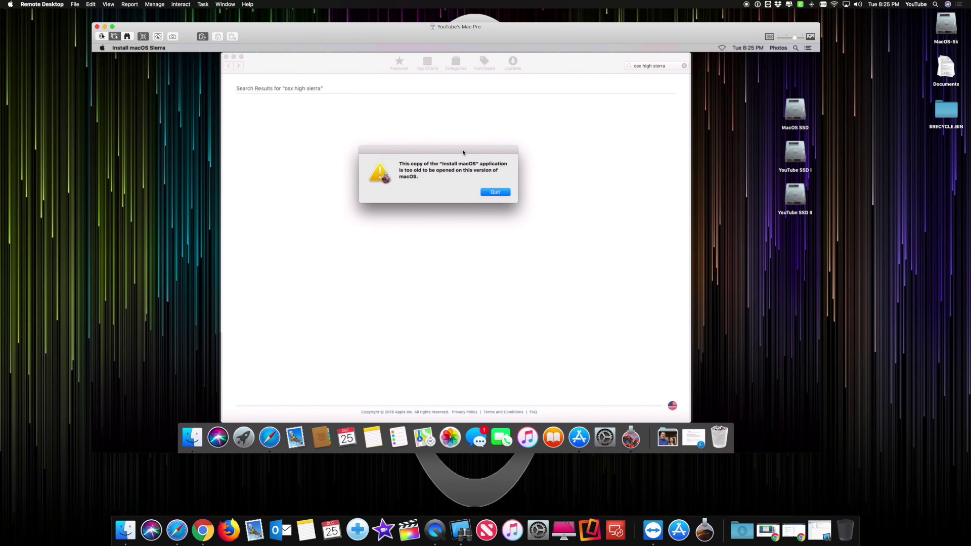
pyautogui.moveTo(463, 152); pyautogui.dragTo(485, 148)
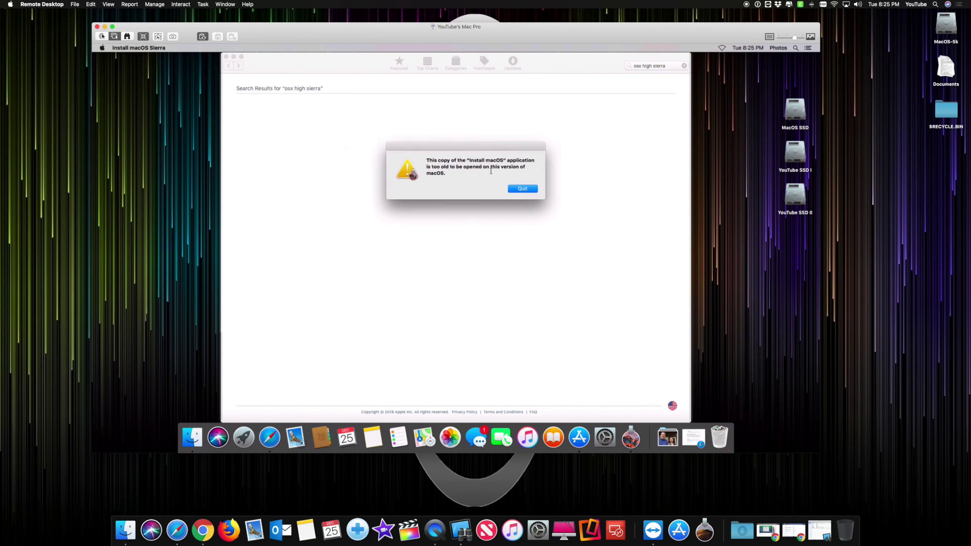
# Quit the too-old installer alert and verify Install macOS Sierra is in Applications
pyautogui.click(523, 189)
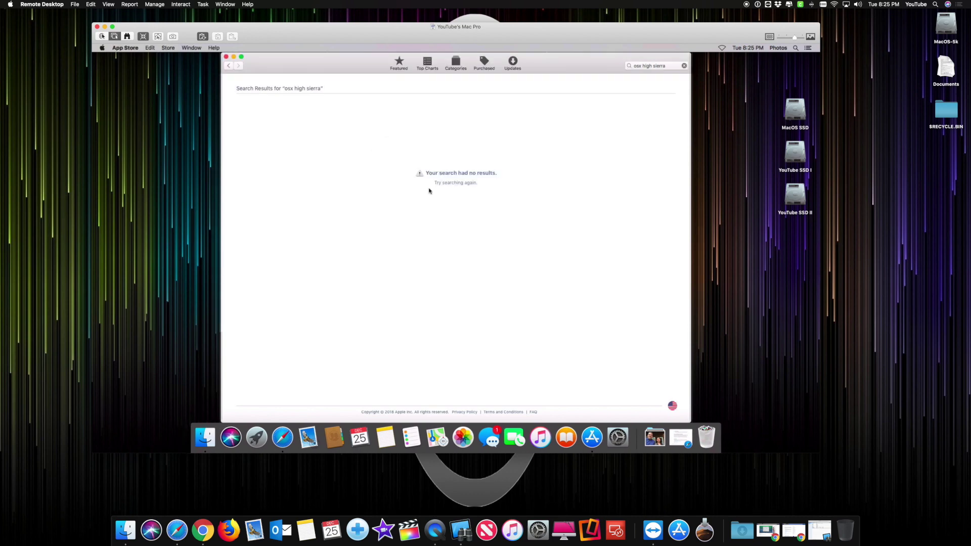
pyautogui.click(204, 437)
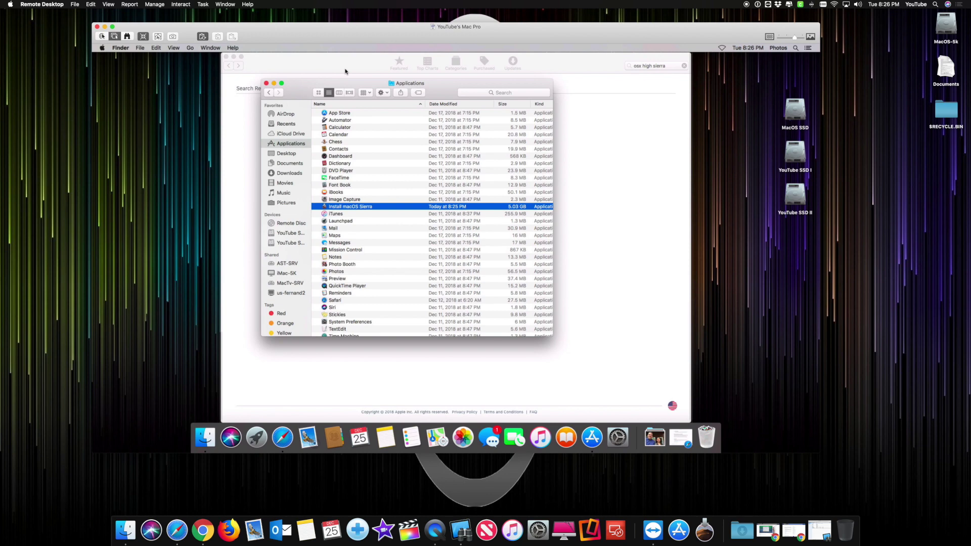
pyautogui.click(266, 83)
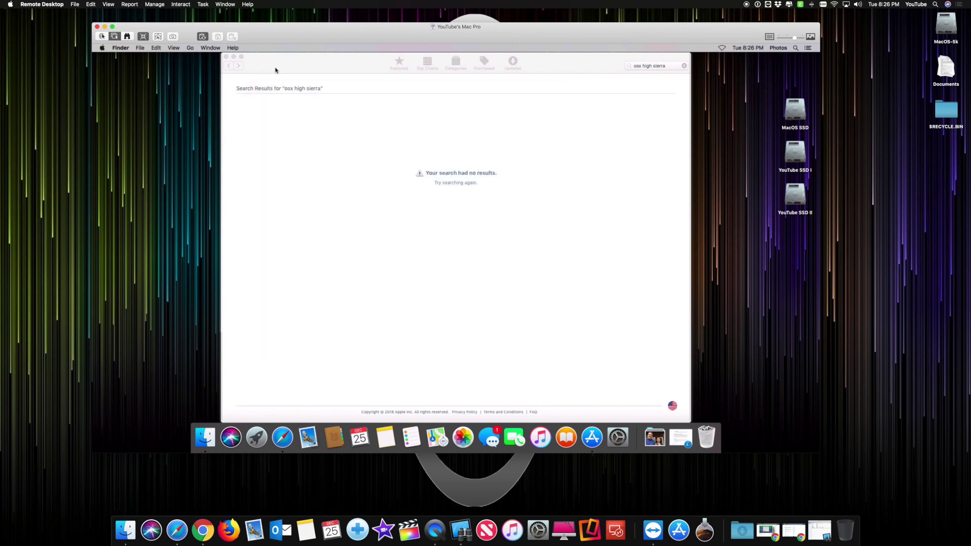
pyautogui.click(280, 62)
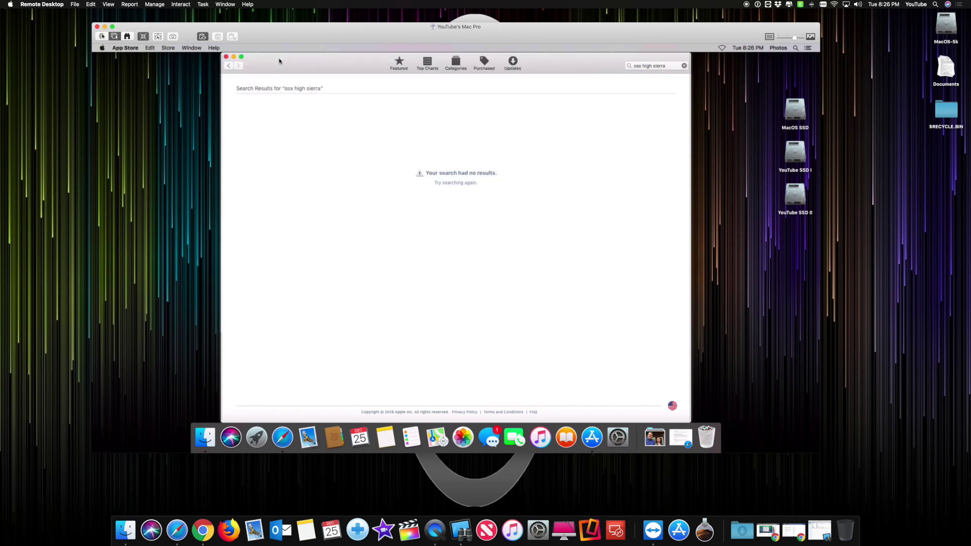
# Minimize the remote Mac's App Store window
pyautogui.click(234, 56)
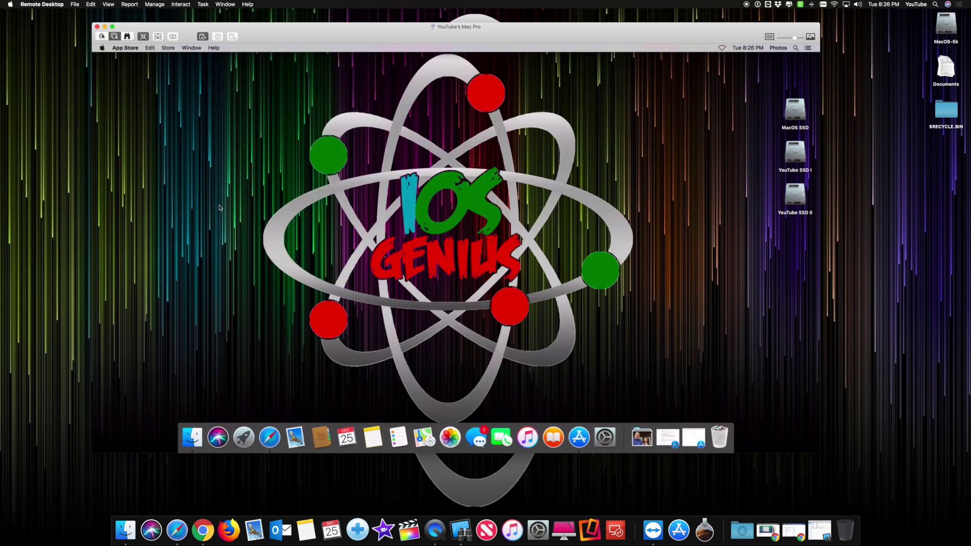